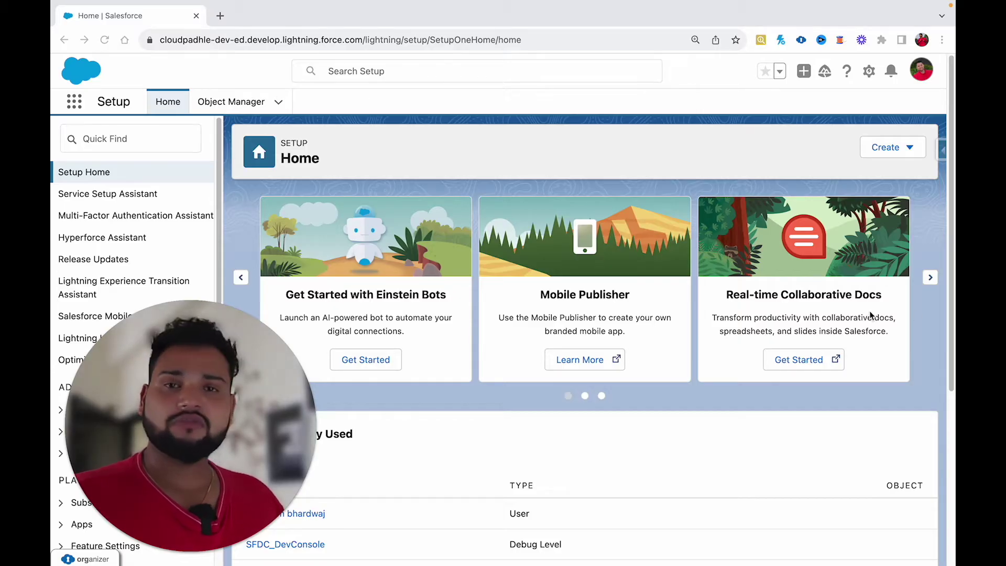
Step: Remove the old Salesforce Inspector extension from Chrome through its Manage Extension page
right_click(762, 40)
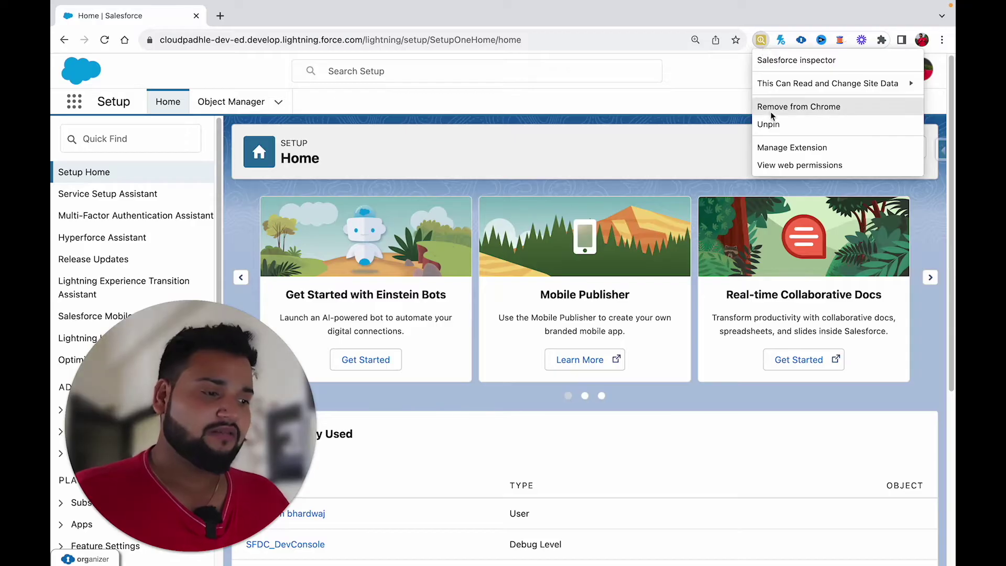
left_click(784, 149)
scroll(575, 425, "down", 4)
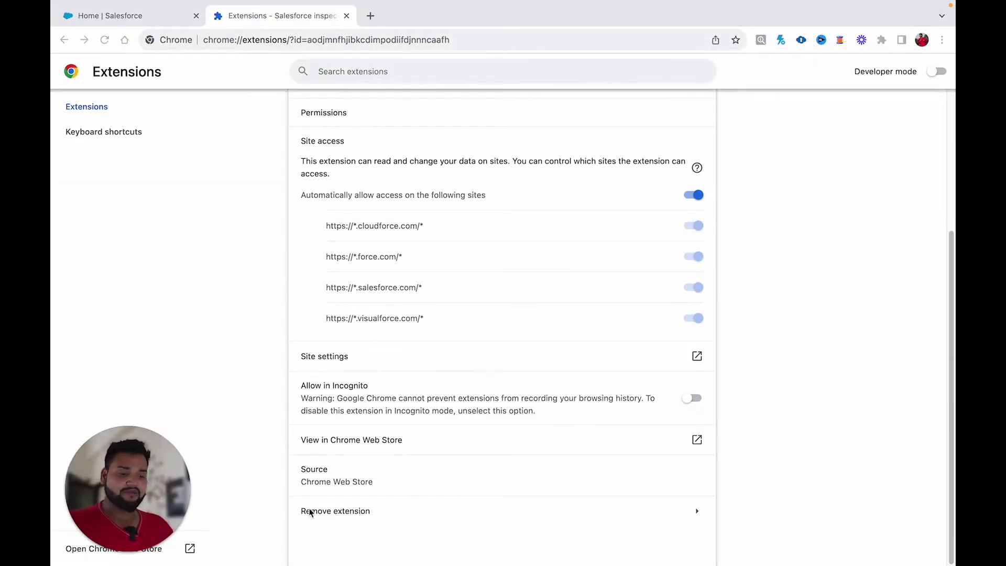
left_click(333, 513)
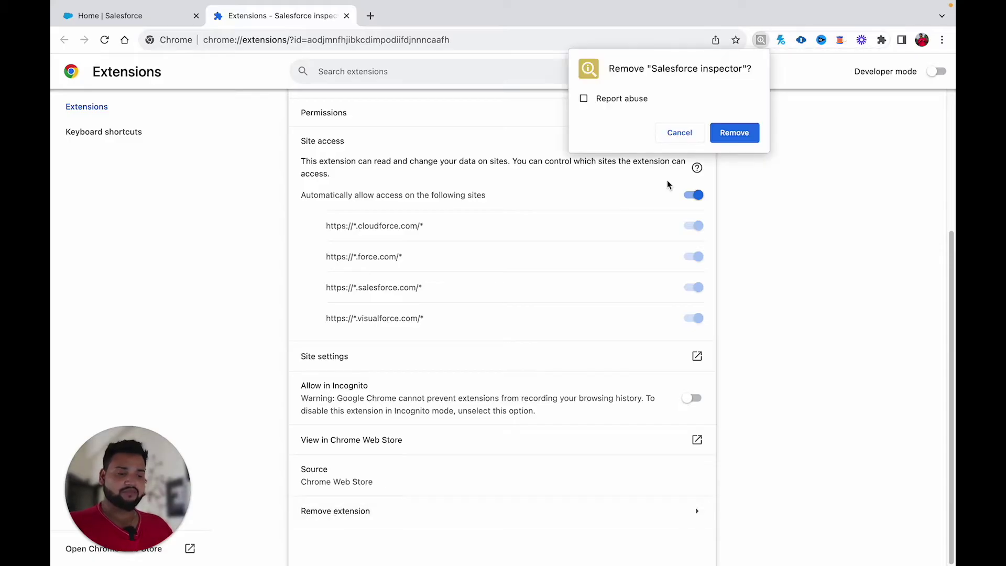
left_click(734, 133)
scroll(669, 152, "up", 4)
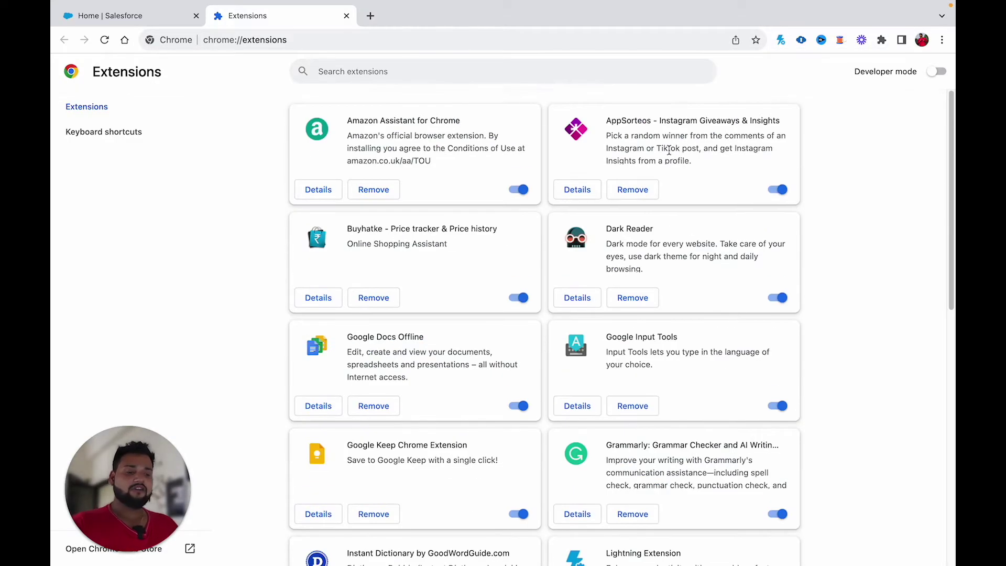
left_click(370, 16)
Step: Search Google for 'salesforce inspector reloaded' and open the Chrome Web Store result
type("SALESFORCE IN")
key("Return")
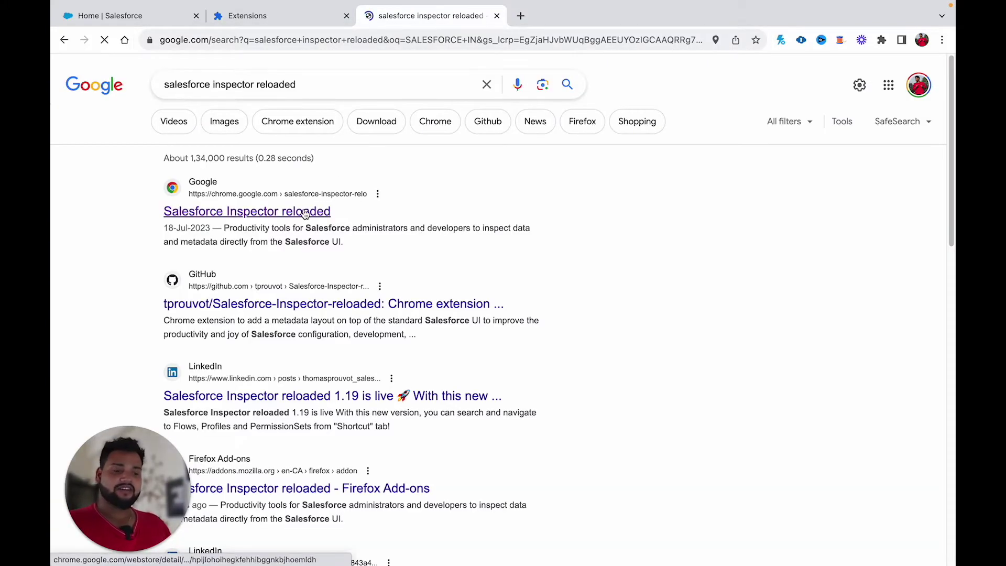
left_click(305, 211)
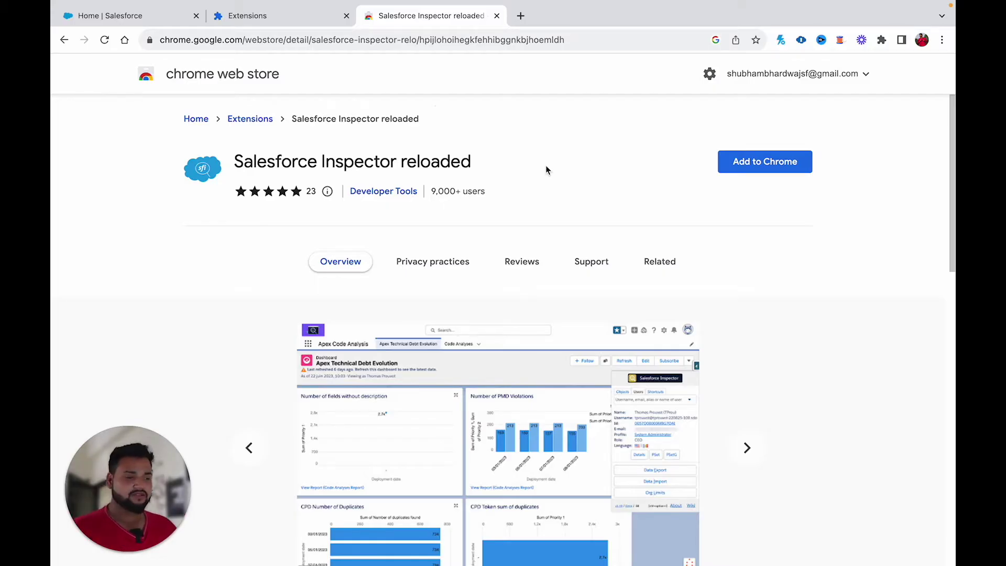
Step: Add Salesforce Inspector Reloaded to Chrome, pin it, and drag its icon ahead of other extensions
left_click(752, 167)
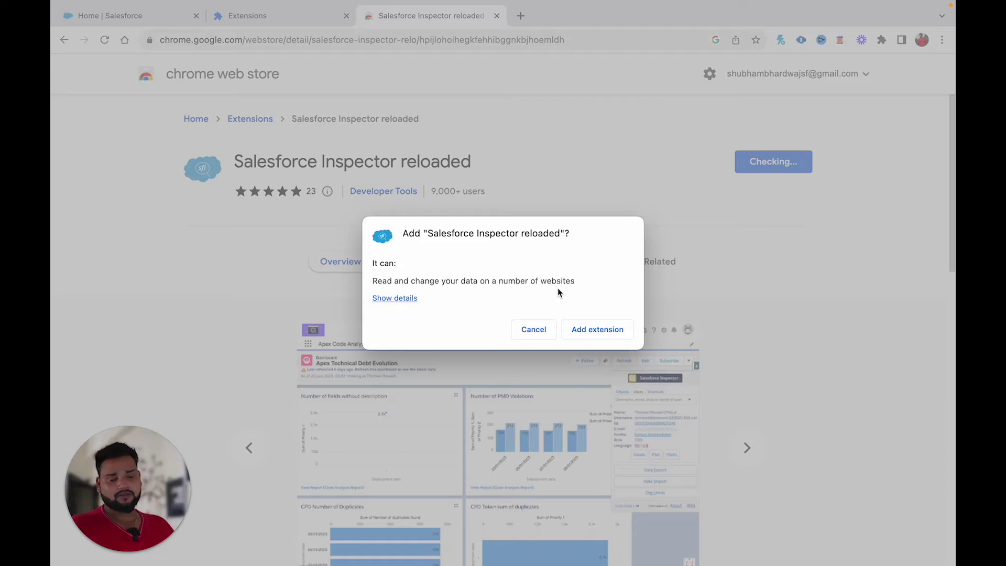
left_click(584, 327)
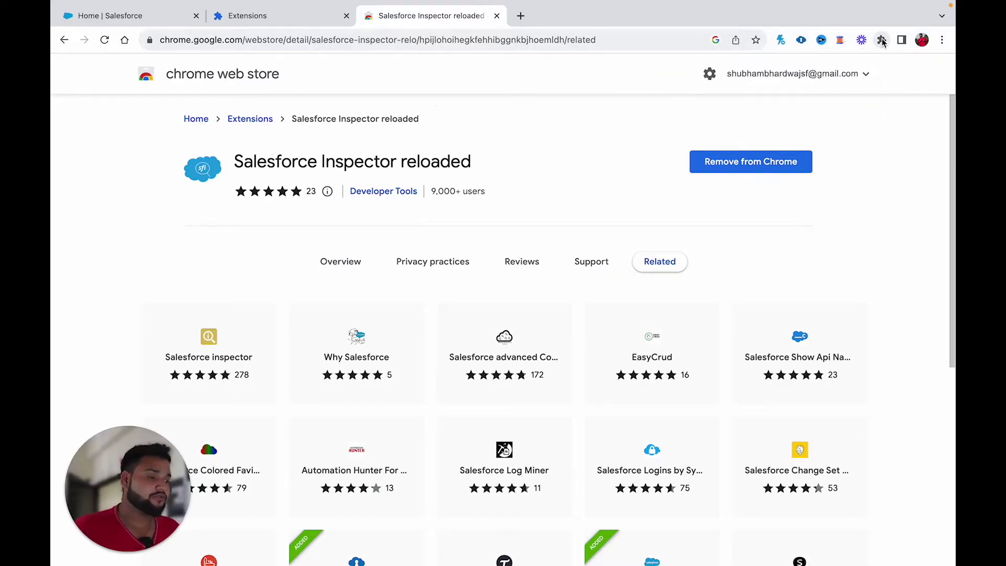
left_click(881, 40)
scroll(775, 283, "down", 2)
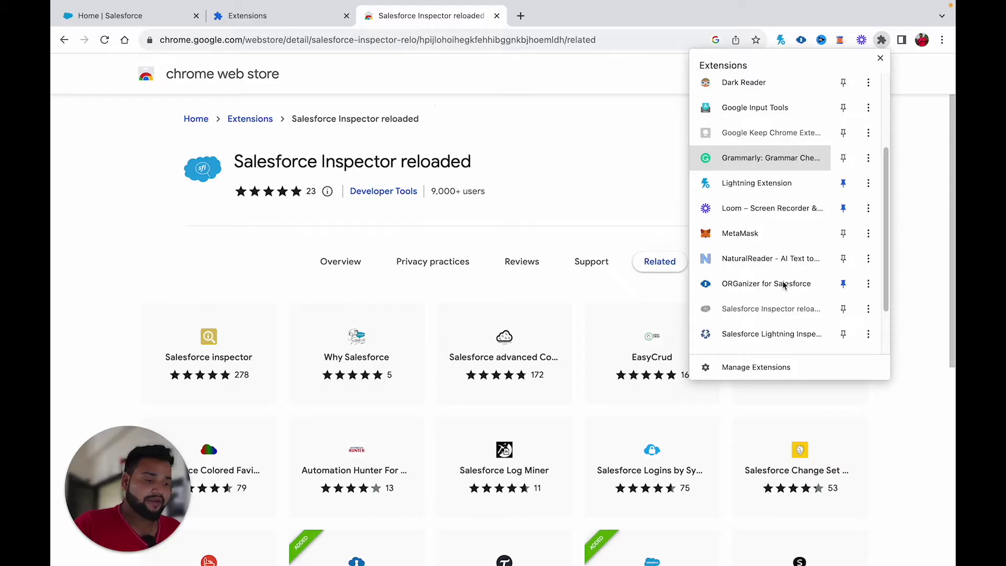
scroll(784, 285, "down", 2)
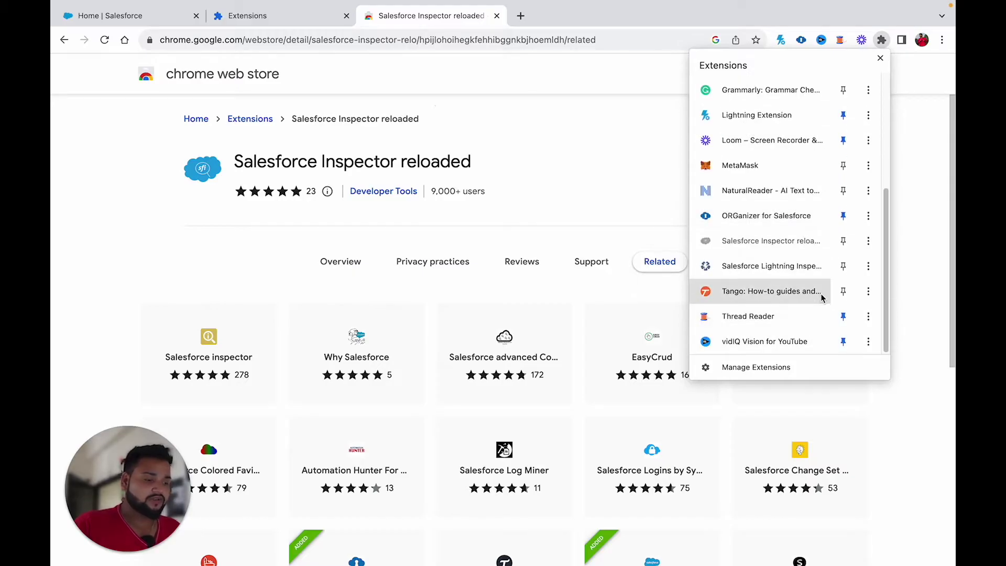
left_click(841, 241)
left_click_drag(861, 40, 763, 46)
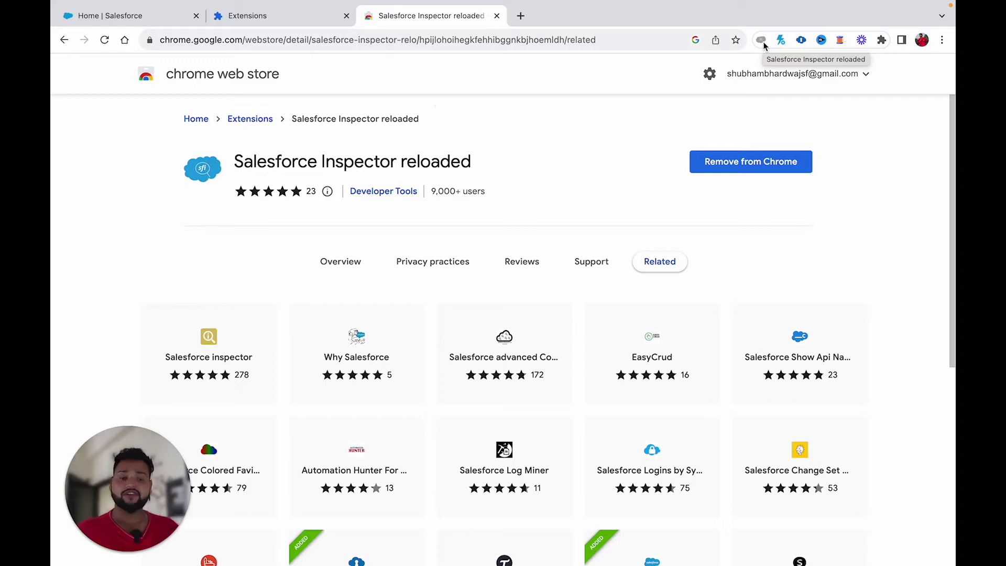
left_click(86, 20)
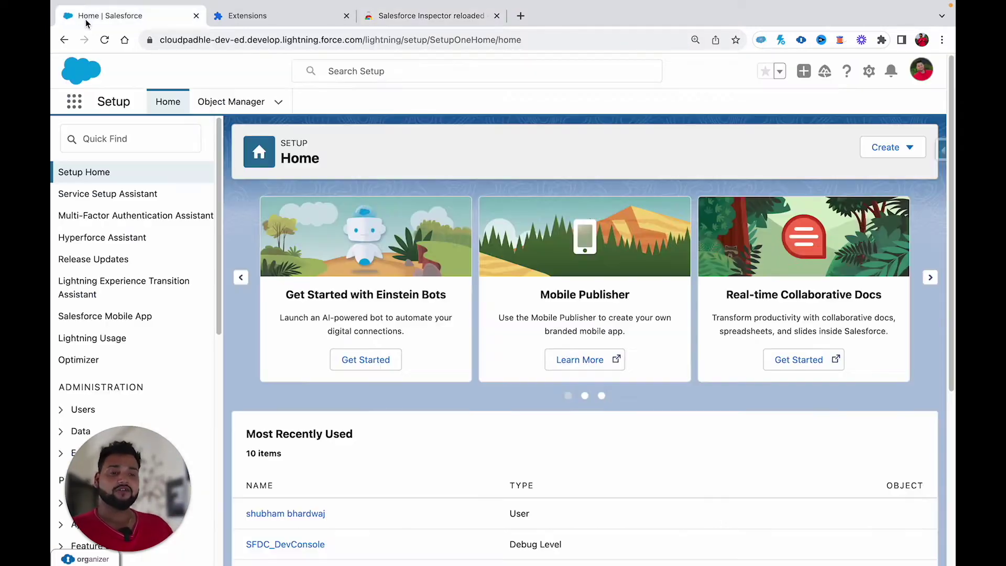
Step: Reload the Salesforce Setup page and confirm the Inspector side panel now opens
left_click(106, 41)
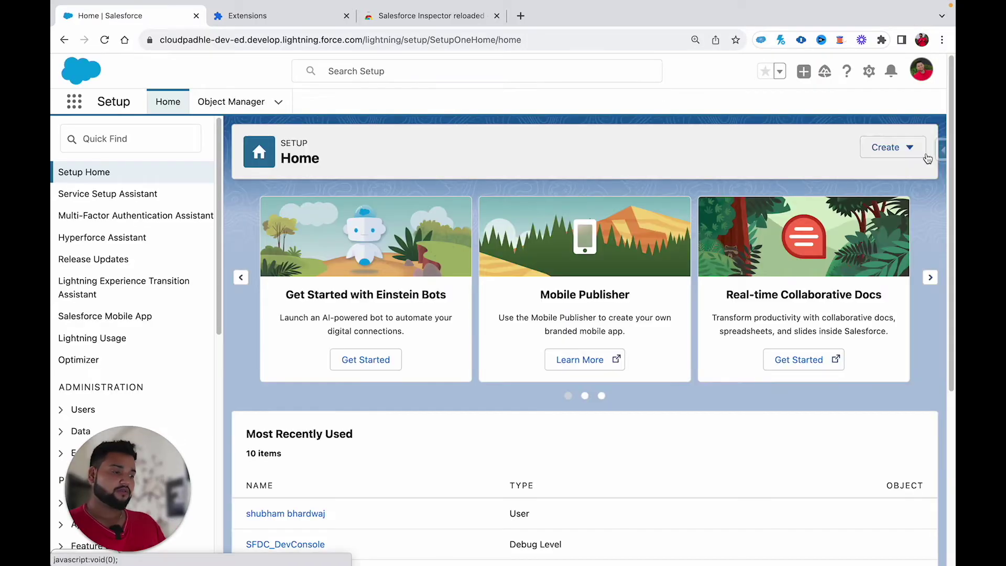
left_click(941, 152)
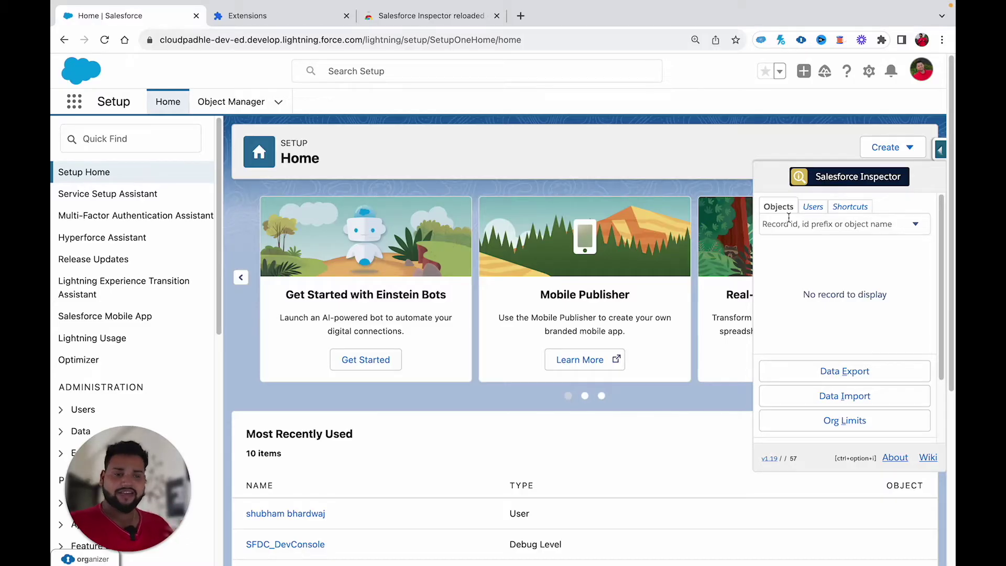
left_click(89, 107)
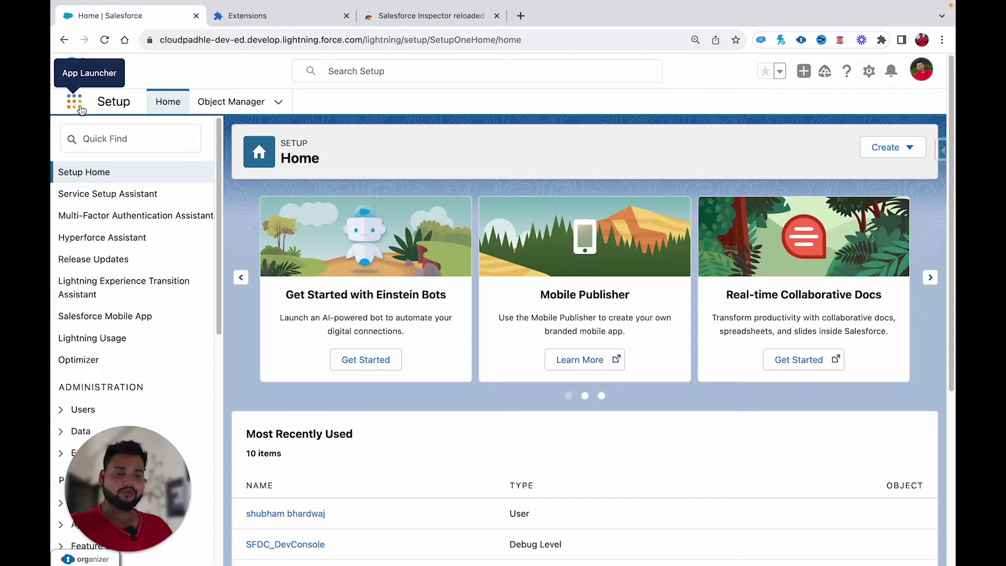
Step: Search 'OPP' in the App Launcher and go to the Opportunities list
left_click(81, 109)
type("OPP")
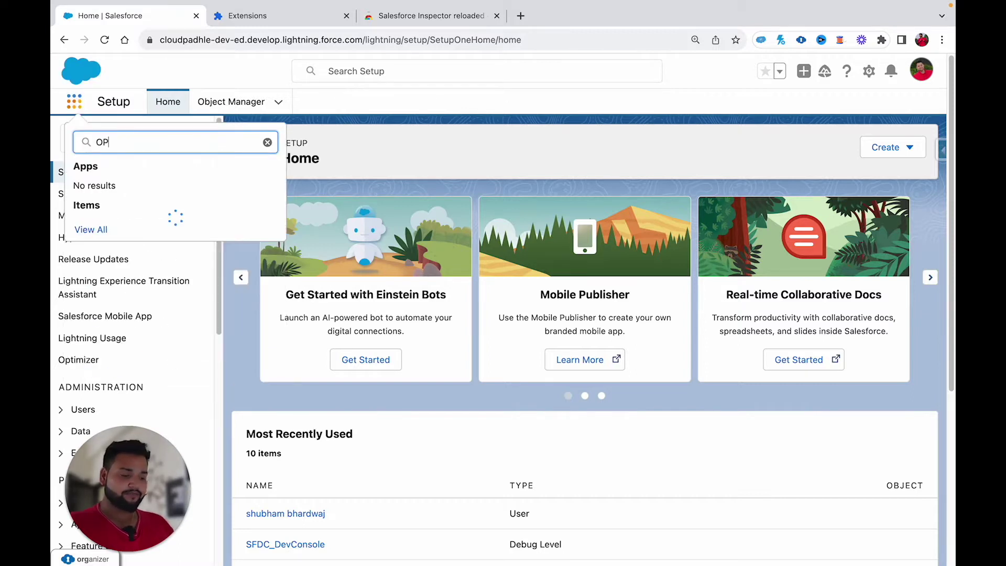
left_click(124, 228)
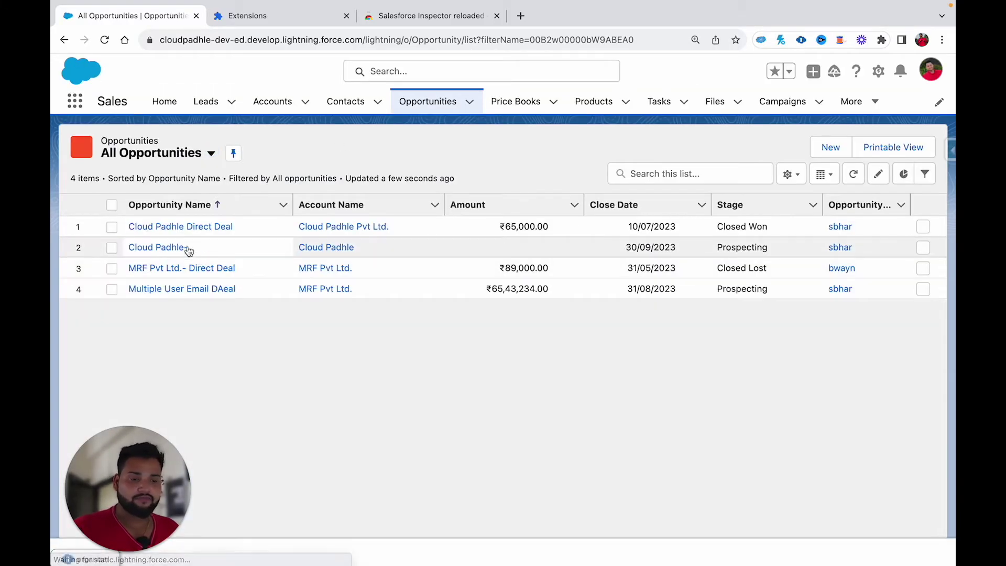
Step: Open the Cloud Padhle Direct Deal opportunity's Details and bring up the Inspector panel on it
left_click(172, 229)
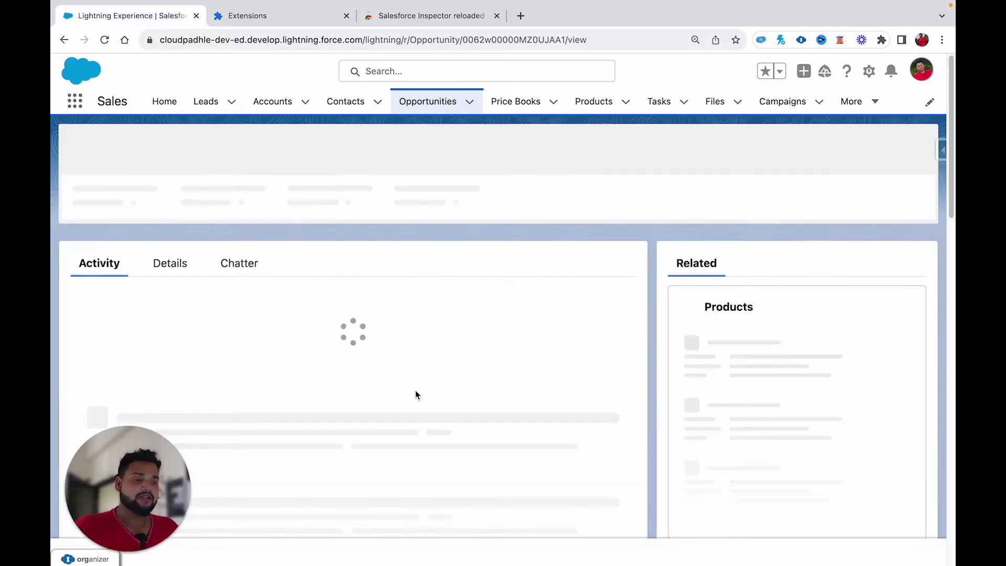
left_click(169, 297)
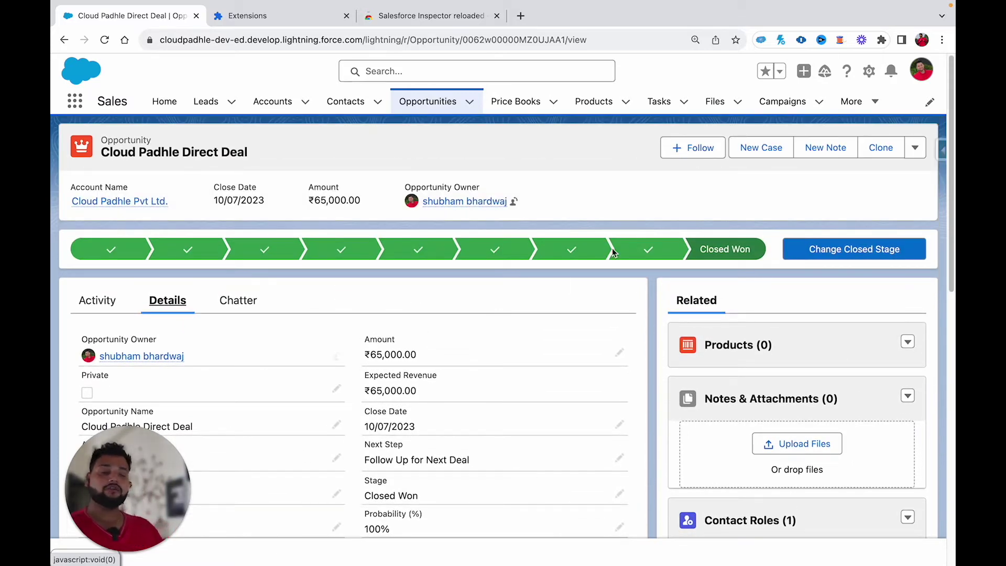
left_click(940, 151)
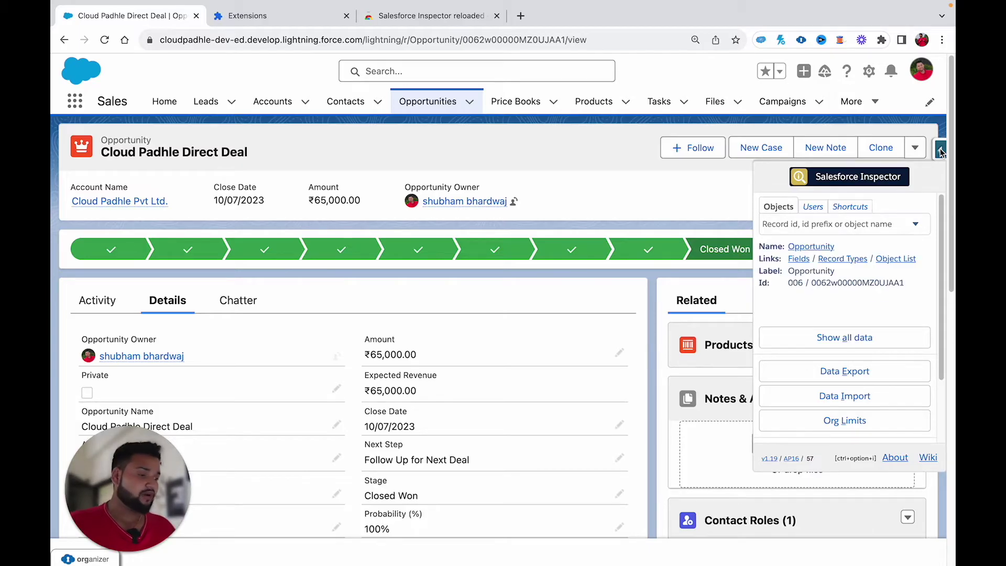
Step: Show all data for Cloud Padhle Direct Deal and scroll through its fields and relationships
left_click(866, 335)
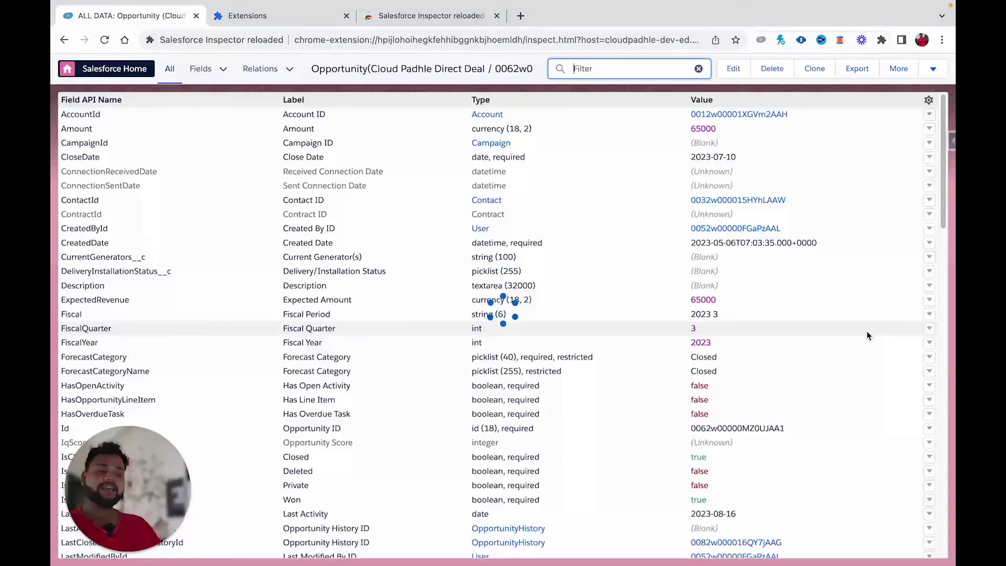
scroll(688, 280, "down", 20)
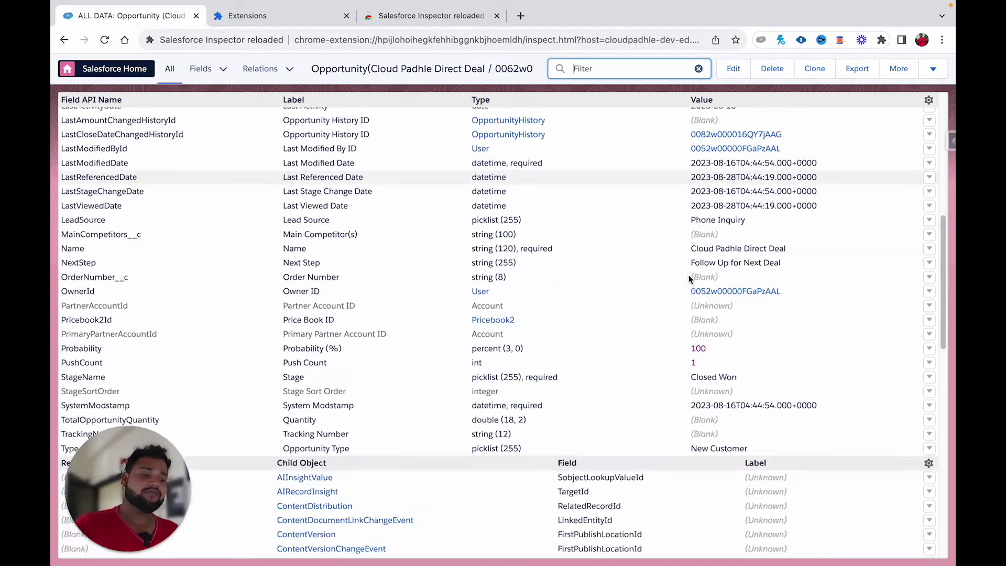
scroll(689, 279, "down", 6)
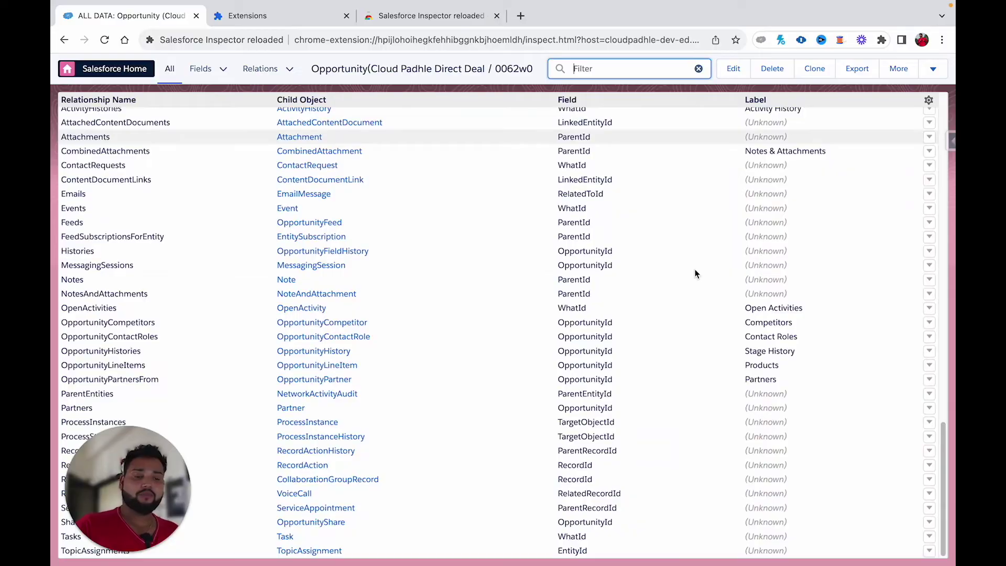
scroll(694, 273, "up", 20)
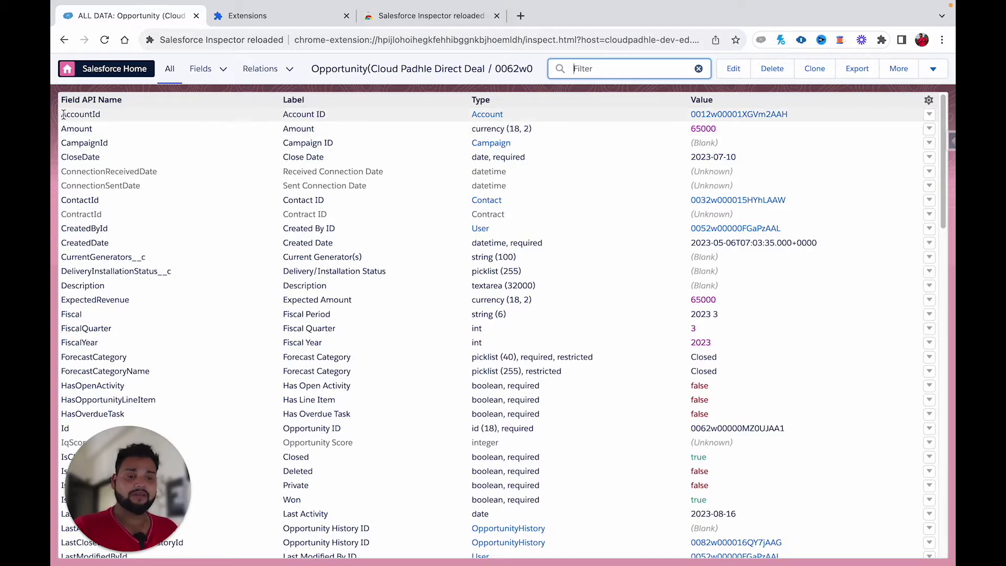
left_click(712, 112)
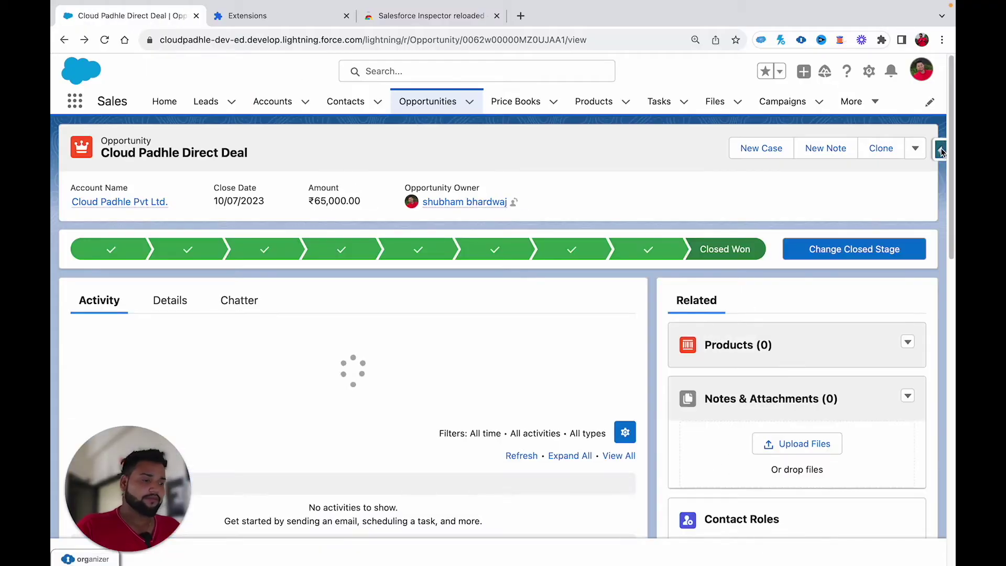
Step: Reopen the Salesforce Inspector panel on the Cloud Padhle Direct Deal opportunity
left_click(940, 152)
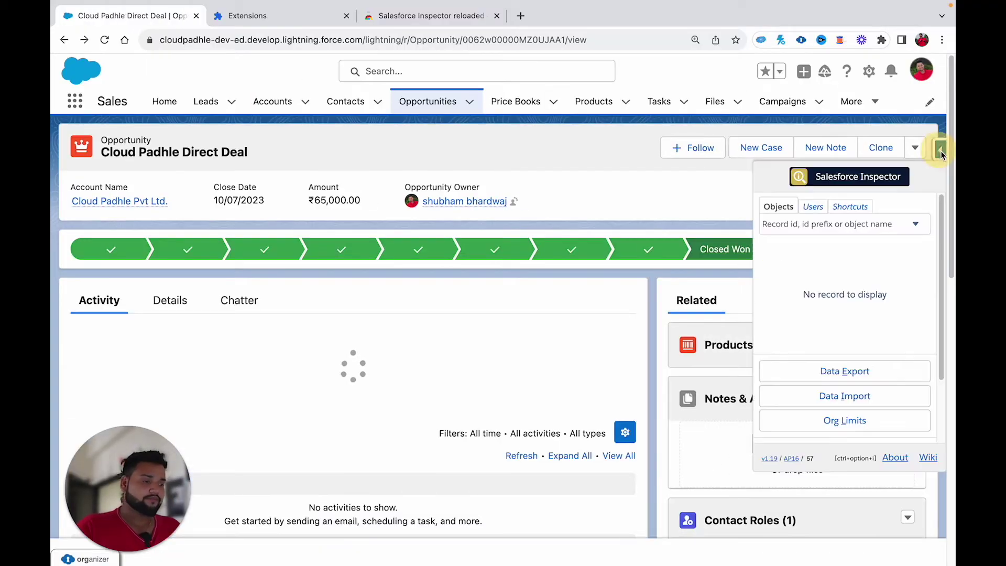
Step: In the Inspector's Users tab, search for a user and show their details
left_click(807, 208)
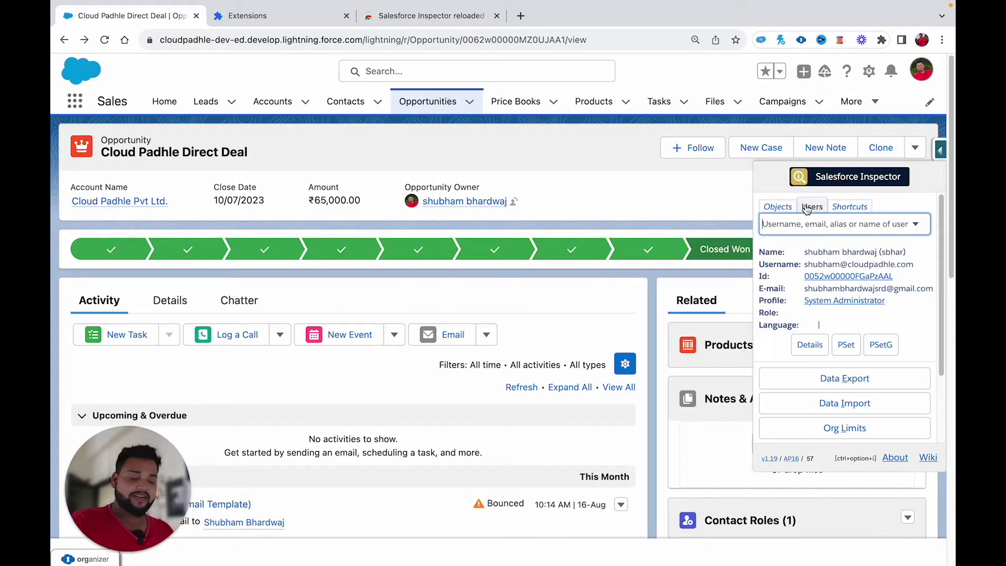
type("BRUCDE")
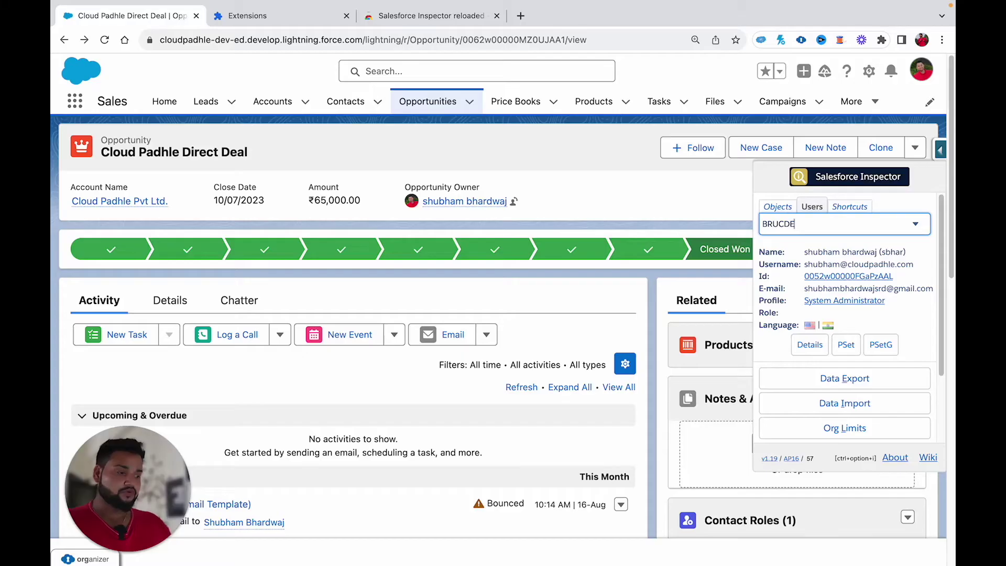
key("BackSpace")
key("BackSpace")
type("E")
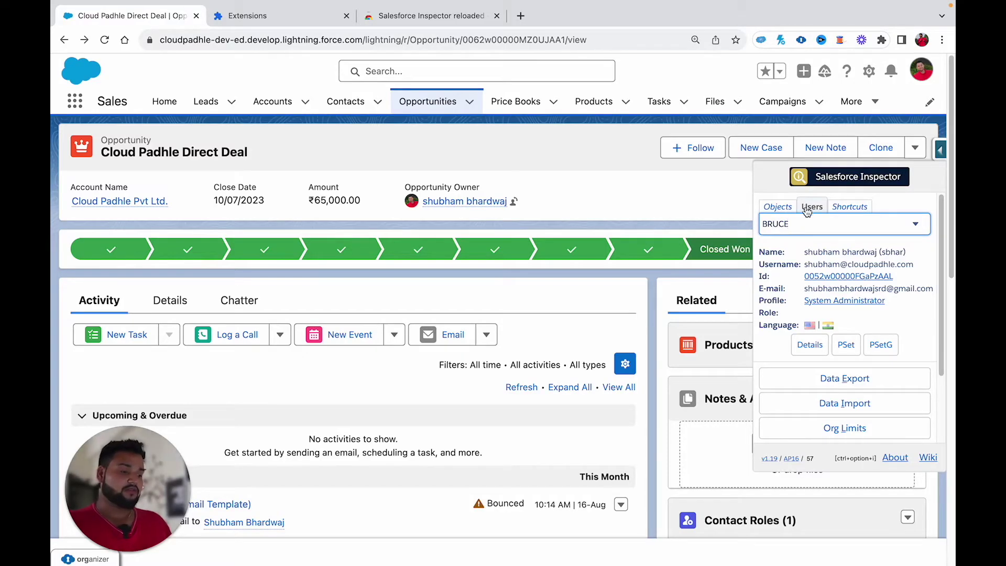
left_click(804, 254)
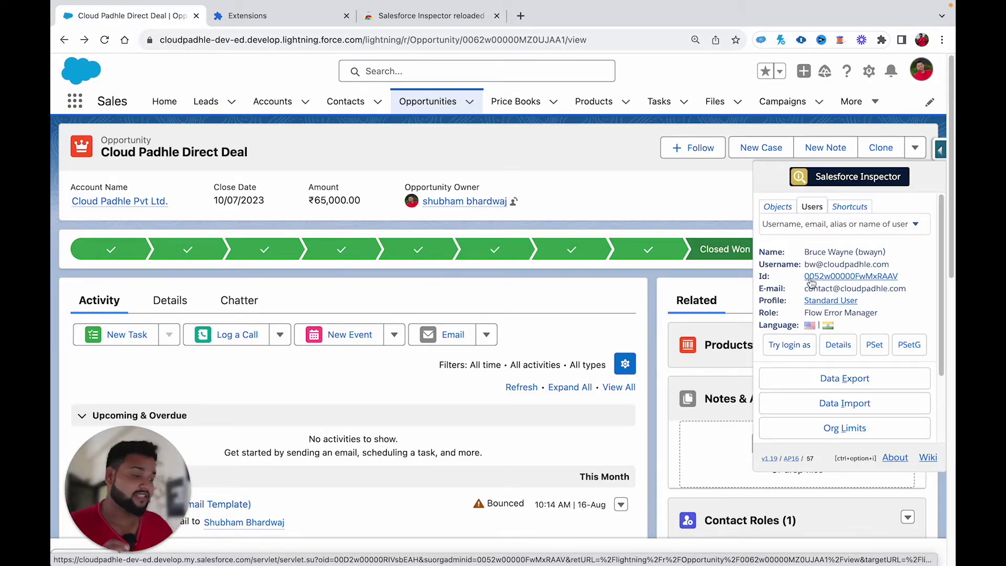
Step: Search for the Task Manager user and show their username, Id and profile
left_click(801, 219)
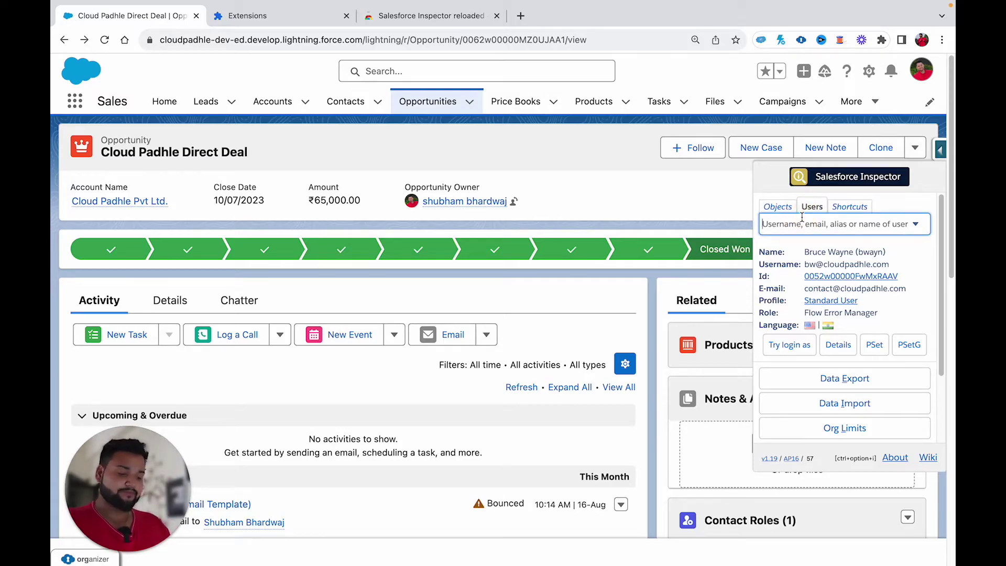
type("TONY ST")
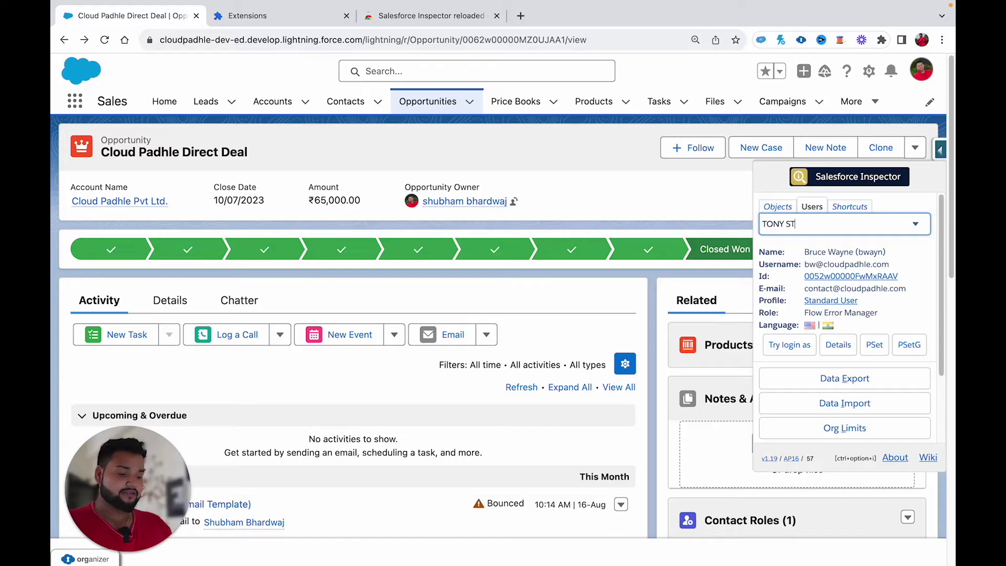
type("ARK")
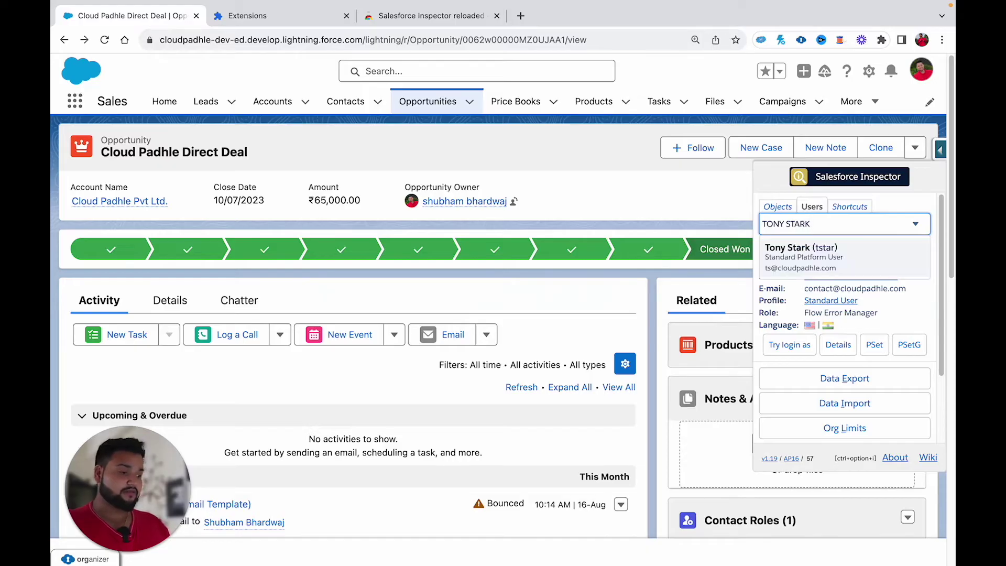
left_click(832, 262)
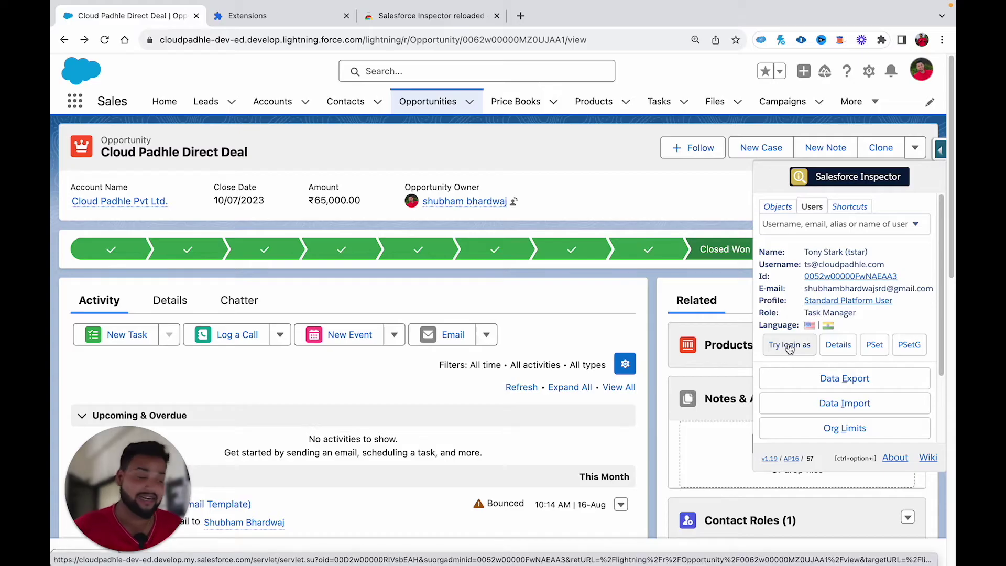
Step: Open the Task Manager user's Setup detail page and review the User Detail section
left_click(840, 347)
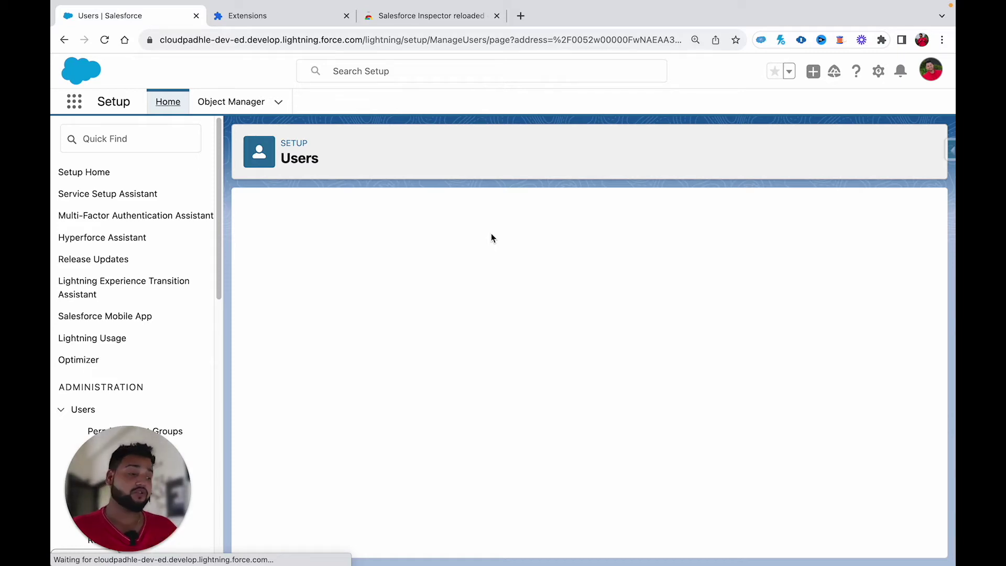
scroll(493, 261, "down", 3)
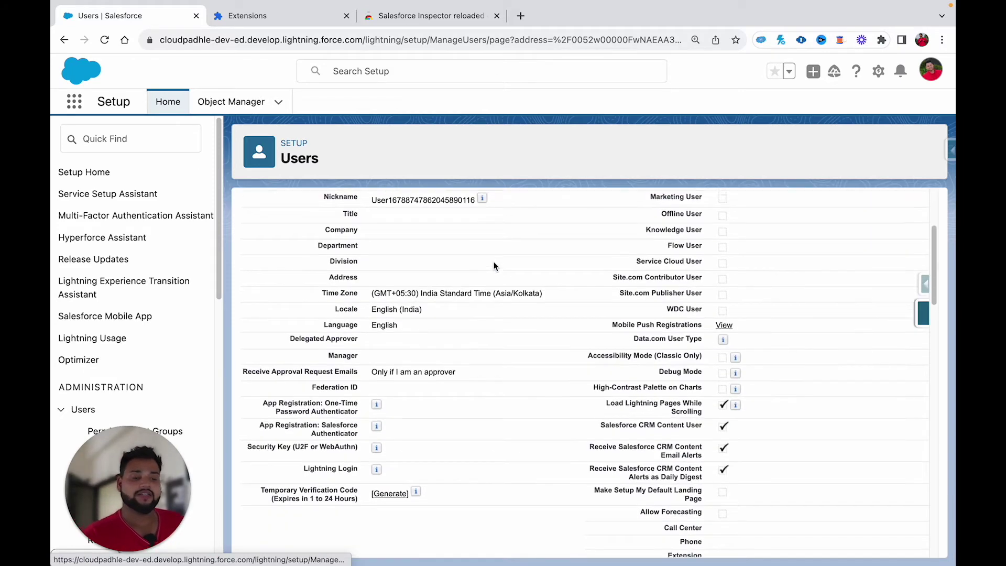
scroll(493, 265, "up", 3)
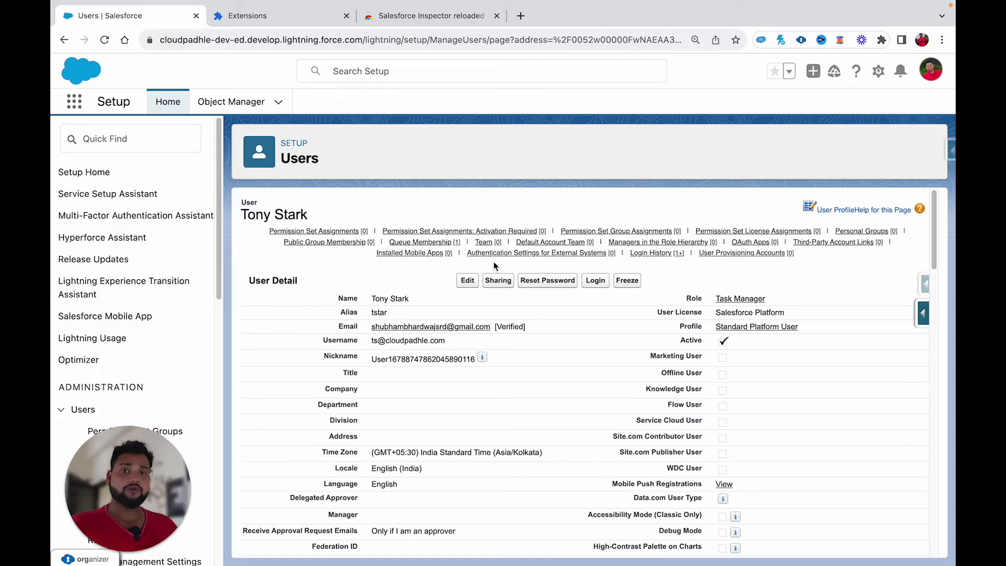
scroll(636, 190, "down", 1)
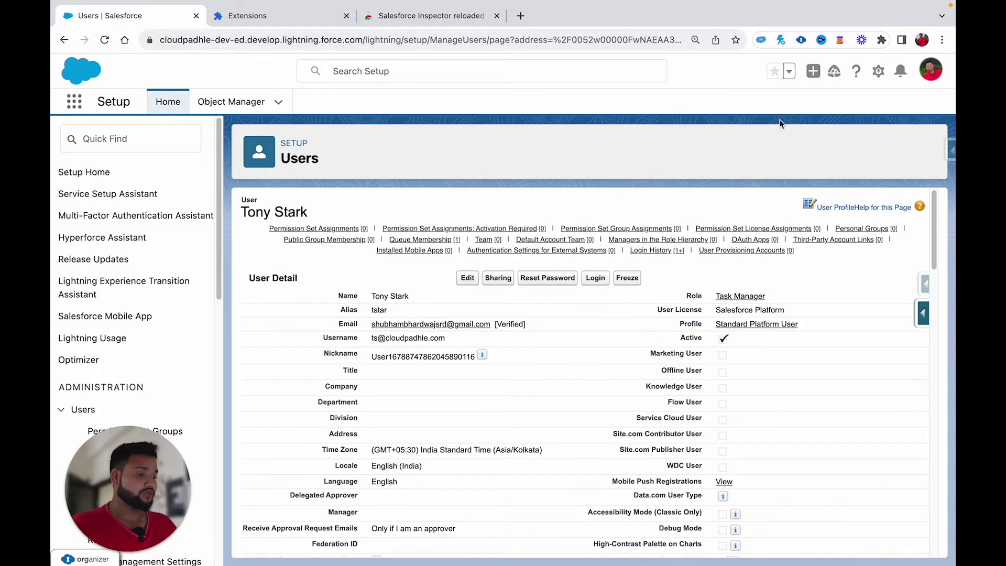
left_click(950, 152)
Step: Look up the Task Manager user in the Inspector's Users tab, then switch to Shortcuts
left_click(822, 207)
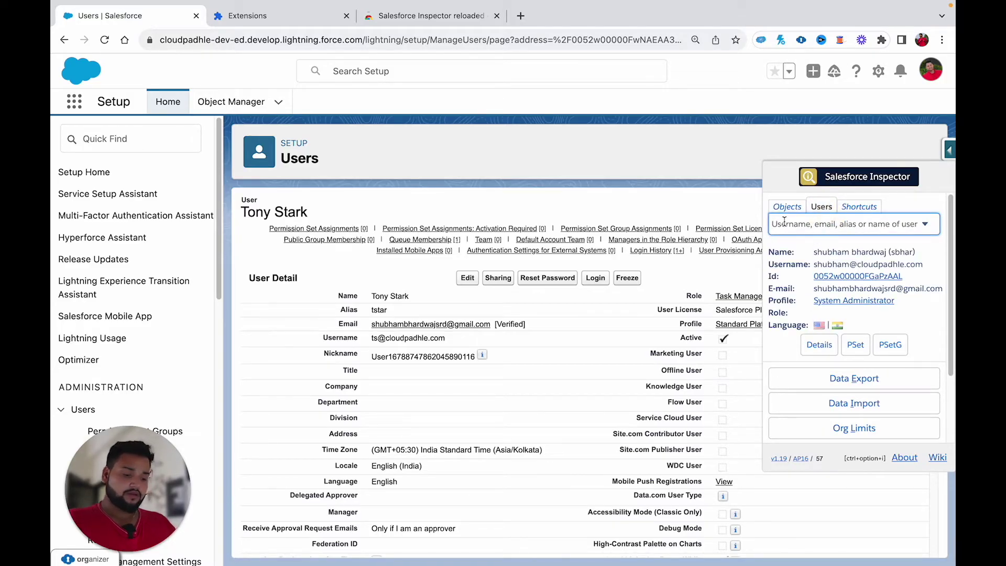
type("TONY STAR")
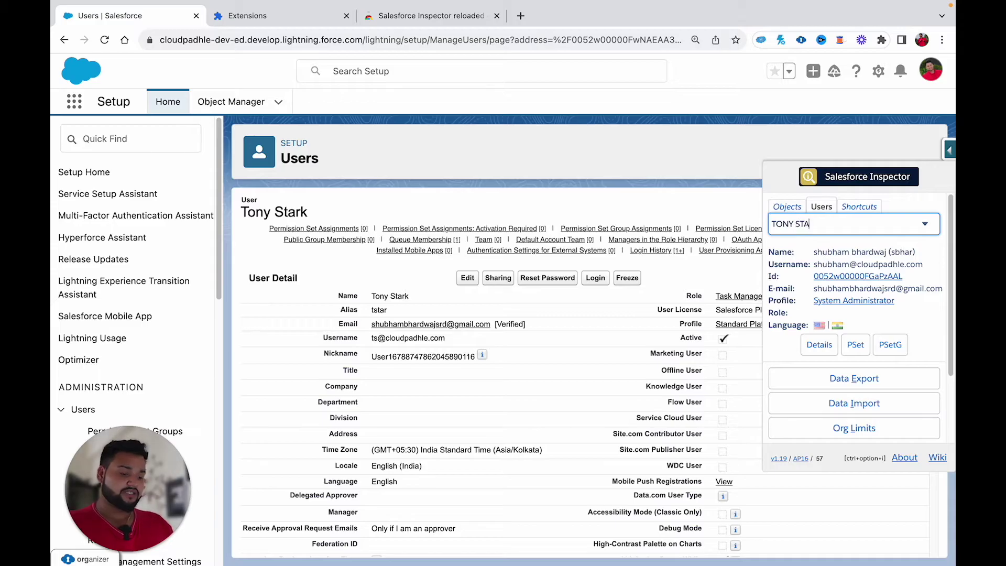
left_click(827, 266)
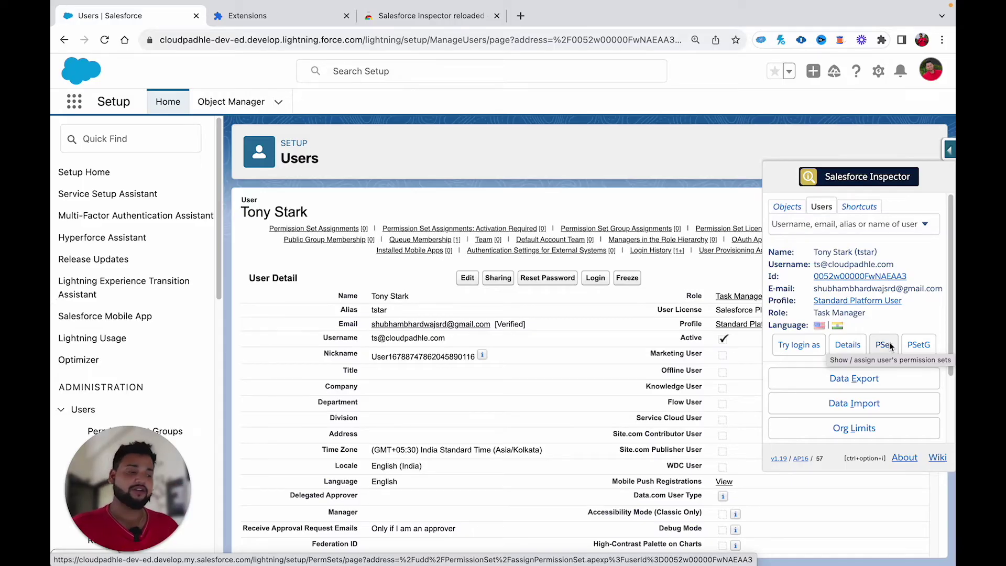
left_click(860, 222)
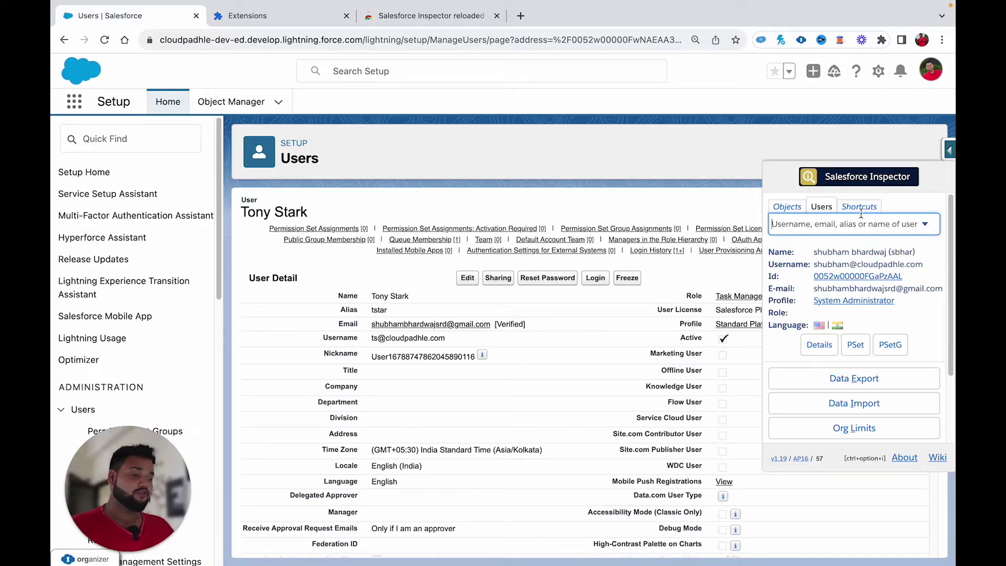
left_click(859, 208)
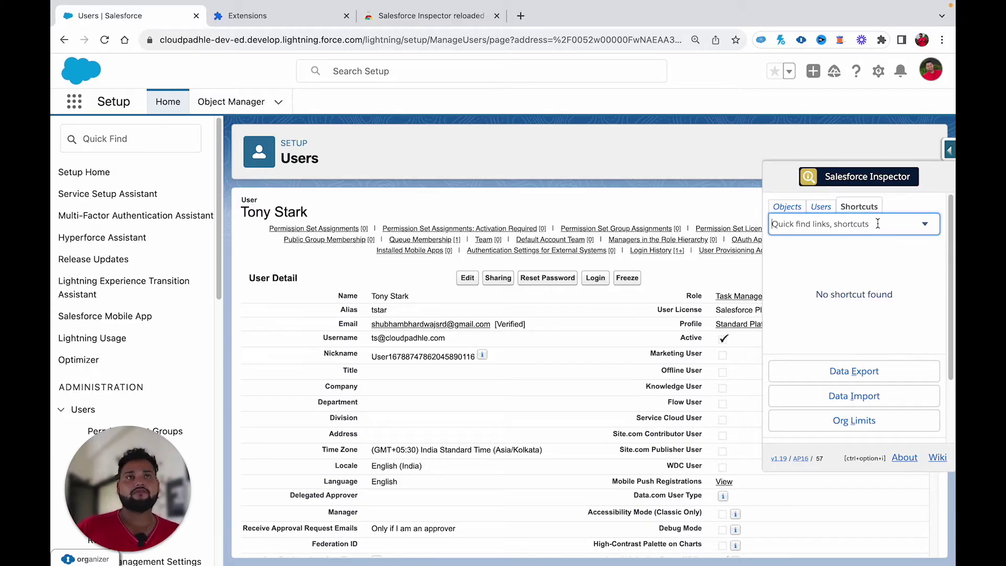
Step: Find and open the Delete Closed Opps Button Flow via a 'DELET' shortcut search, then return to the user page
type("DELET")
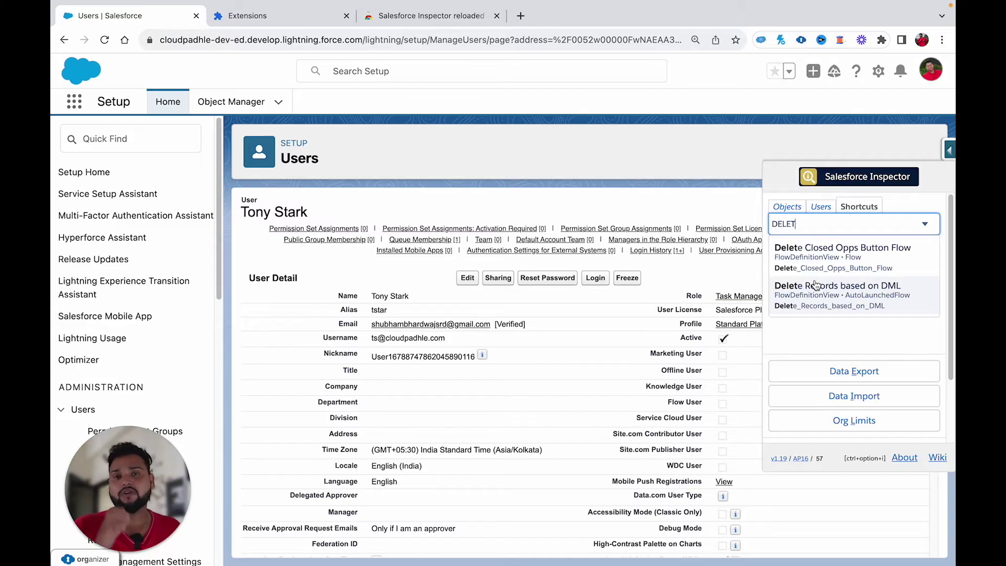
left_click(802, 255)
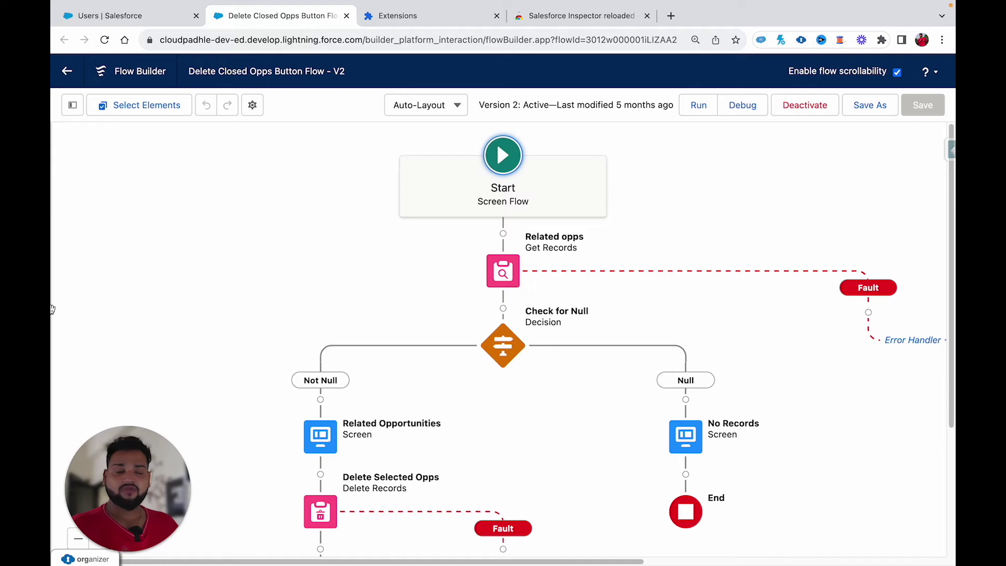
left_click(183, 14)
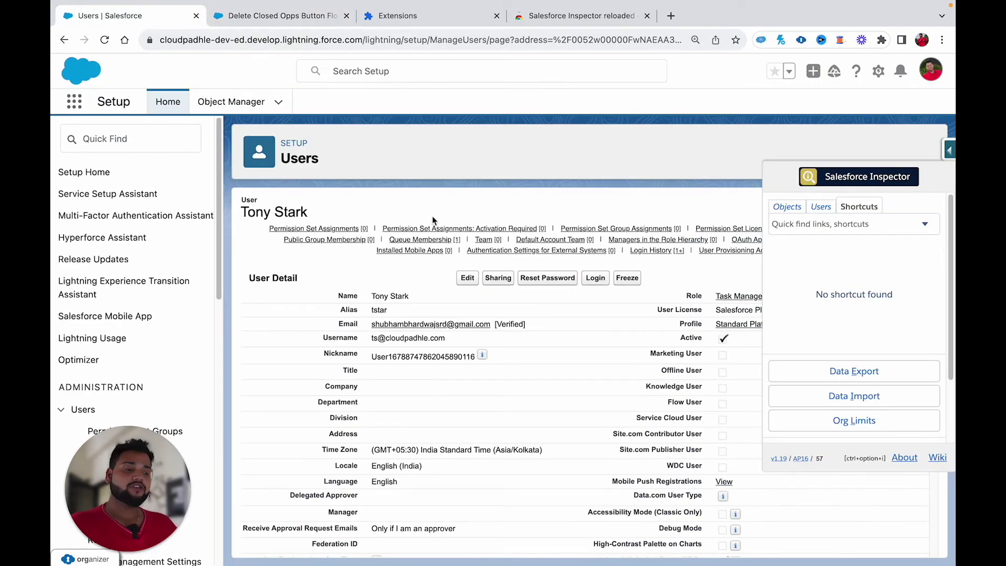
left_click(847, 377)
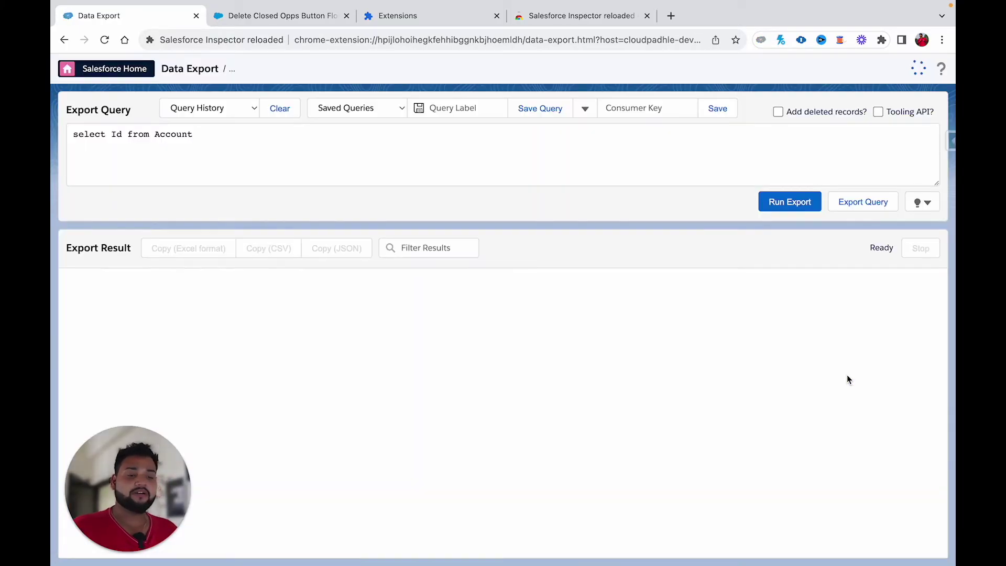
Step: Add AccountNumber after Id in the Account query, removing the leftover word ACCOUNT
left_click_drag(281, 139, 51, 123)
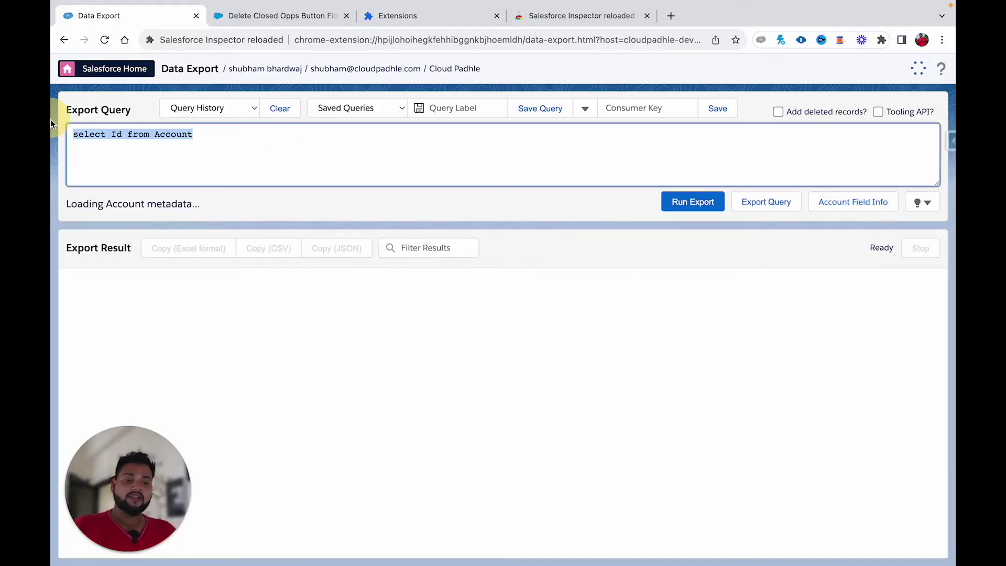
left_click(184, 143)
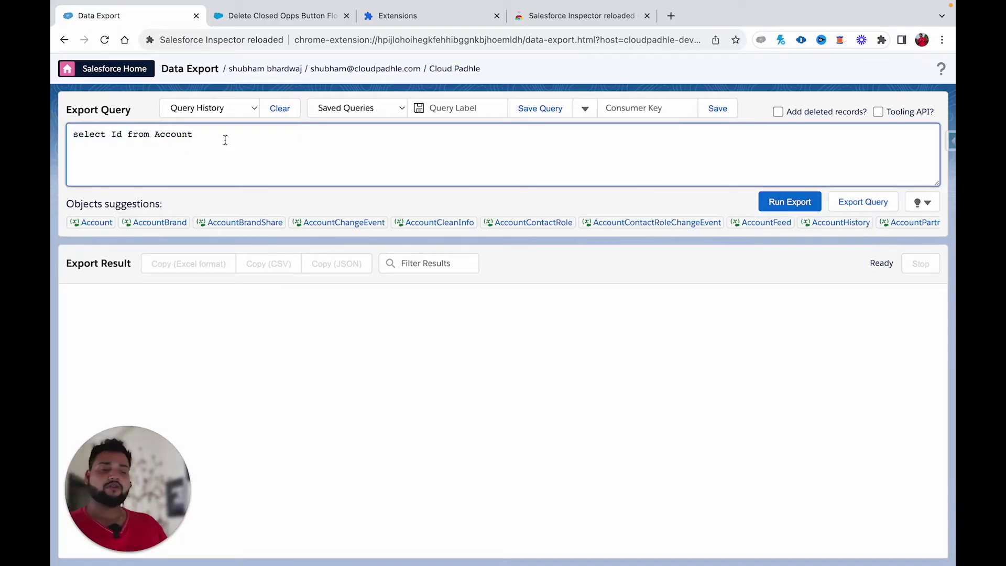
left_click(120, 134)
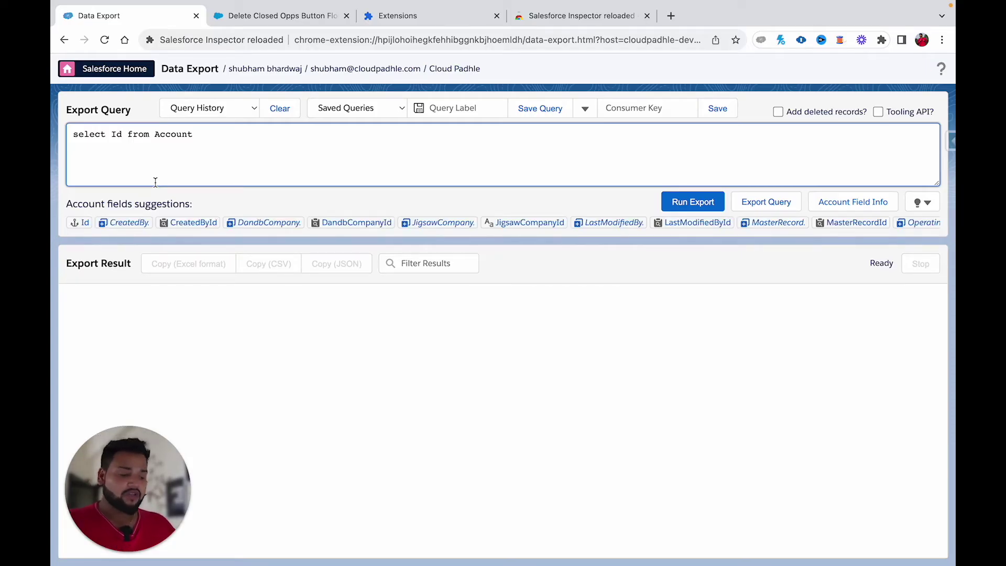
type(", ")
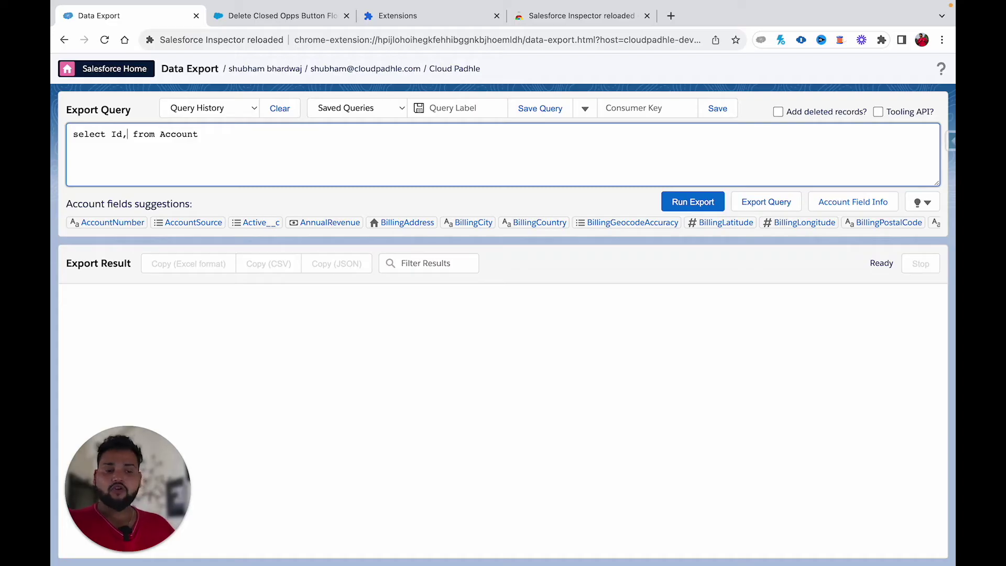
type("ACCOUNT")
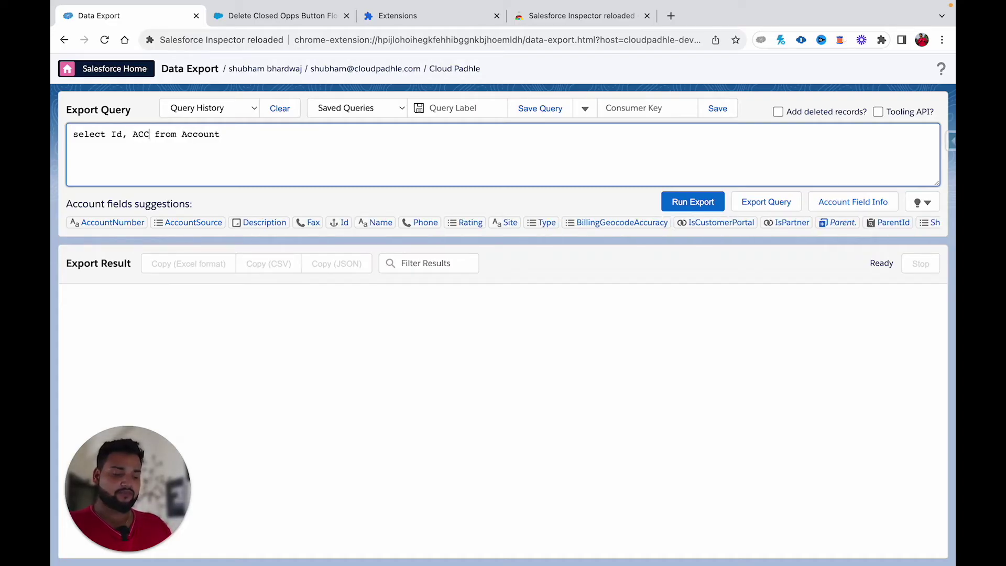
type(" NUMB")
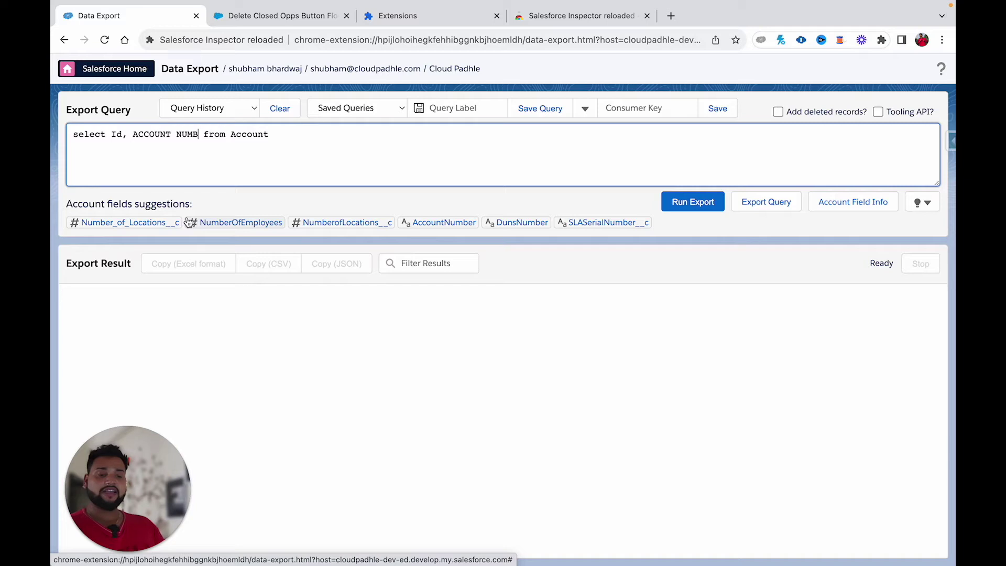
left_click(444, 222)
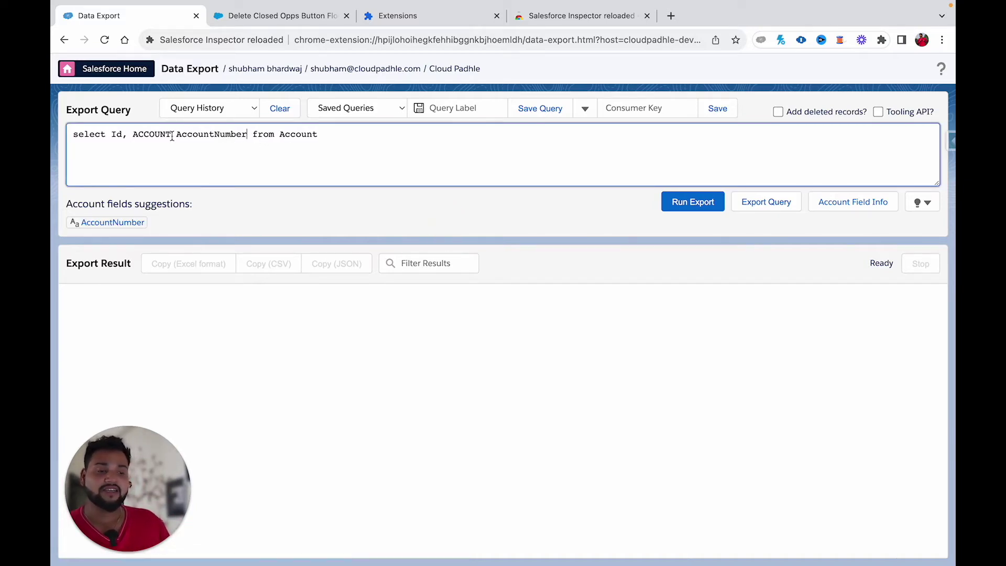
left_click(150, 134)
double_click(151, 134)
key("BackSpace")
key("BackSpace")
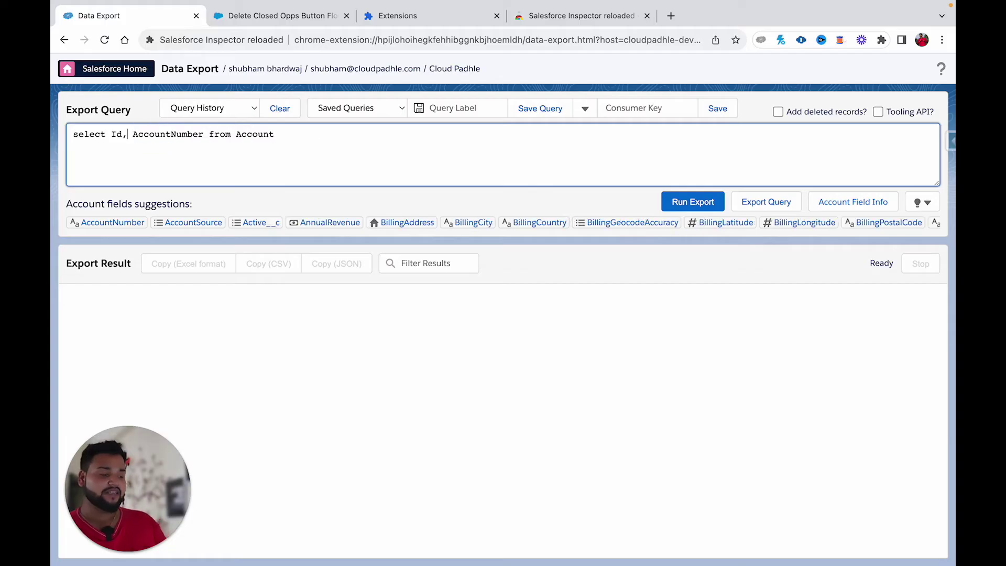
Step: Add Industry so the query reads select Id, AccountNumber, Industry from Account
left_click(205, 134)
type(", IND")
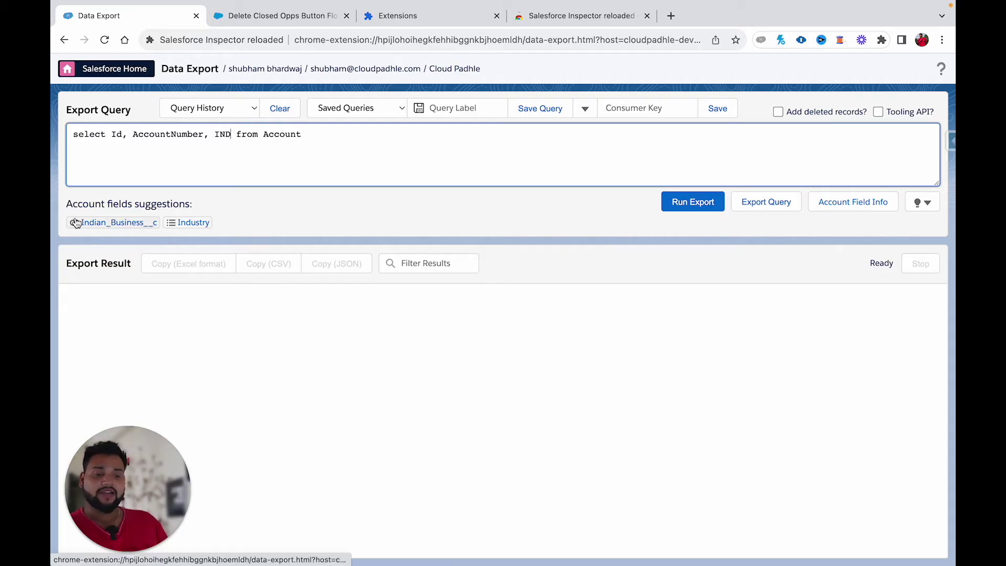
left_click(177, 223)
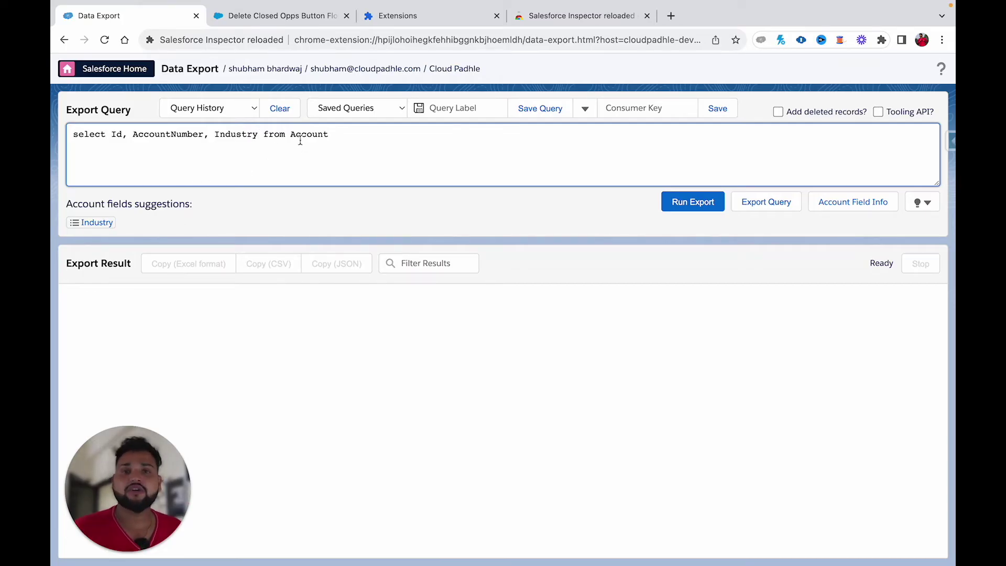
left_click_drag(333, 135, 51, 137)
left_click(53, 142)
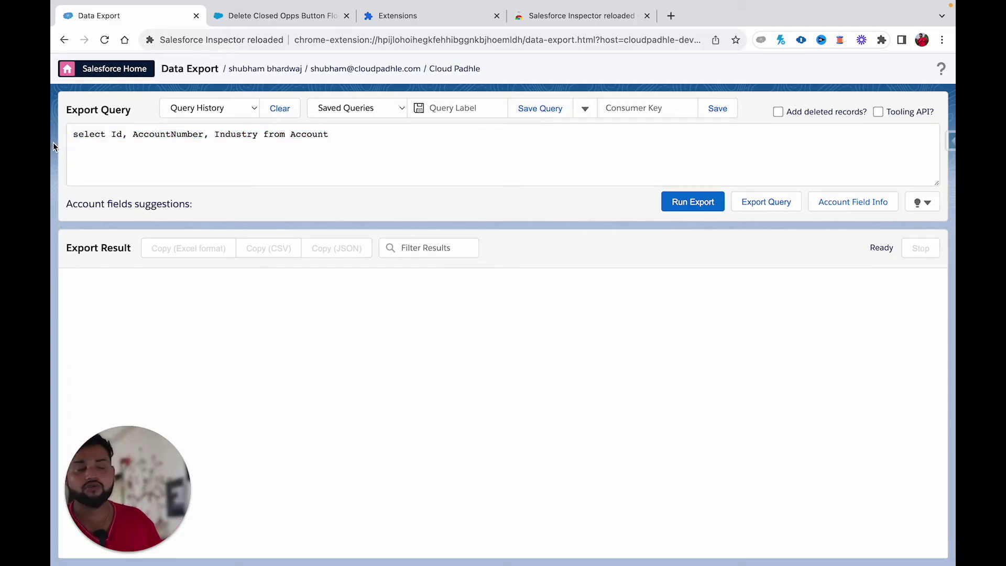
left_click(301, 169)
Step: Replace the query with SELECT ID FROM Email_List__c and run the export
triple_click(78, 132)
type("SELEC")
key("BackSpace")
key("BackSpace")
key("BackSpace")
key("BackSpace")
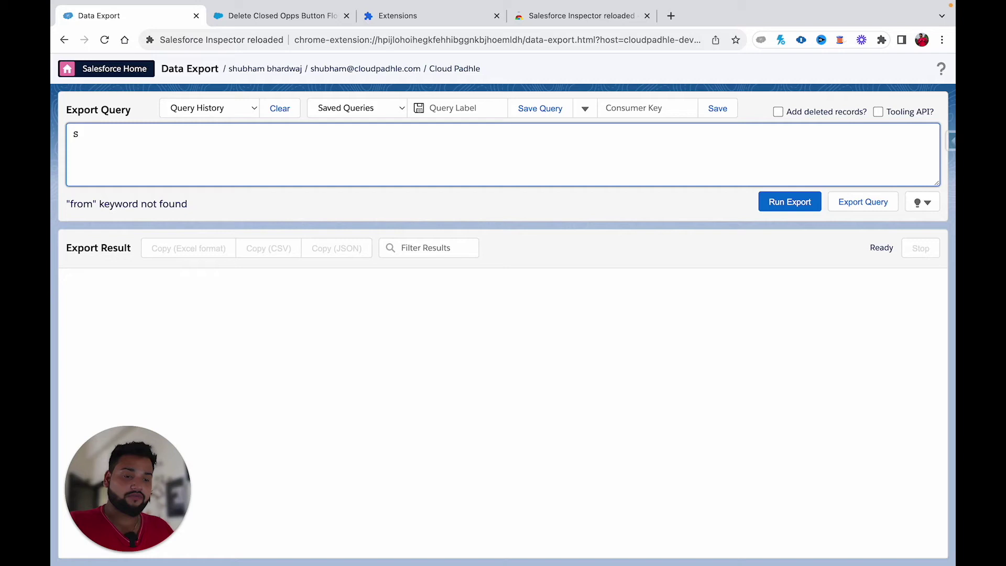
type("ELECT ID FROM ")
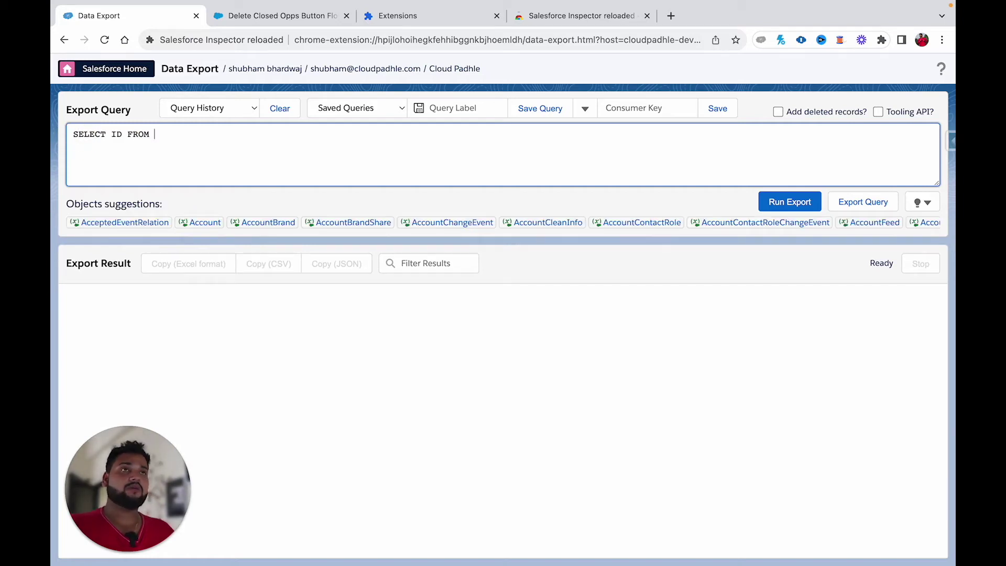
type("EMAIL")
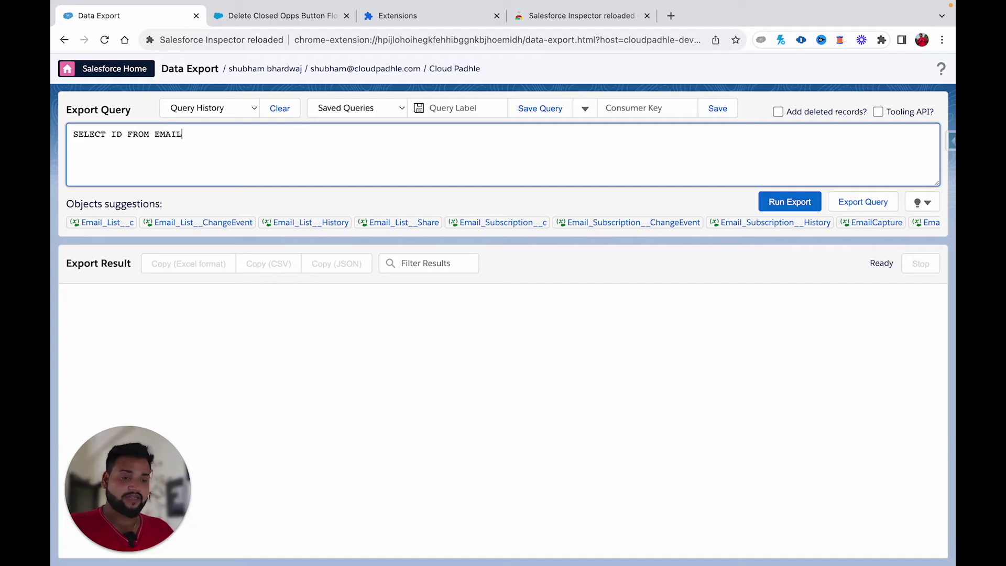
left_click(104, 223)
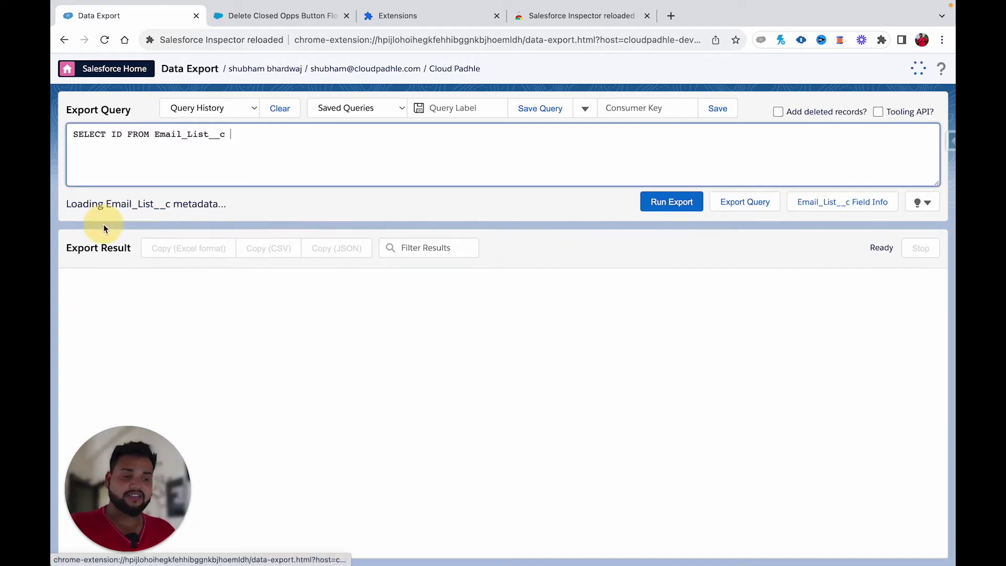
left_click(671, 204)
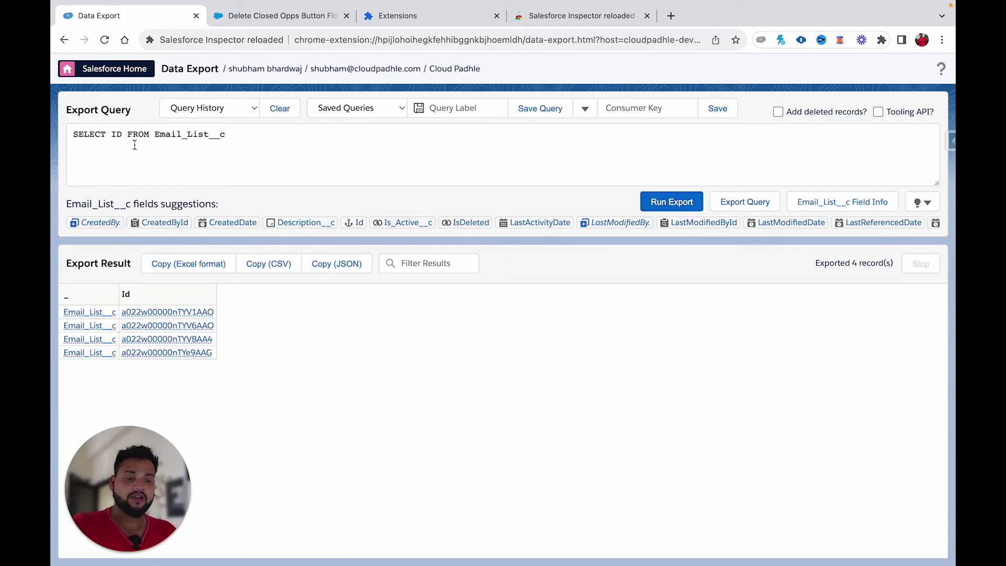
Step: Add the Name and Description__c fields to the query and rerun the export
left_click(122, 135)
type(", NA")
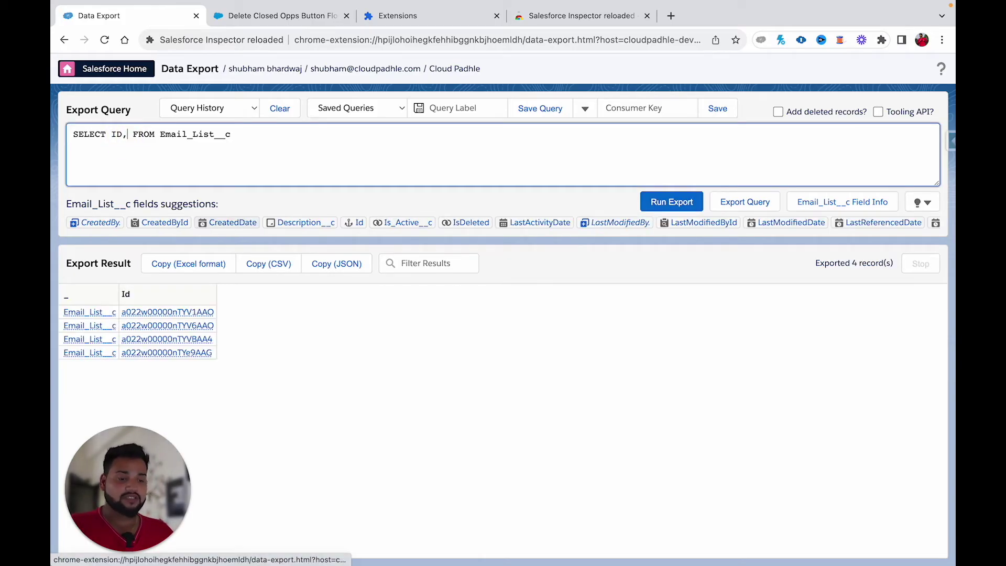
type("M")
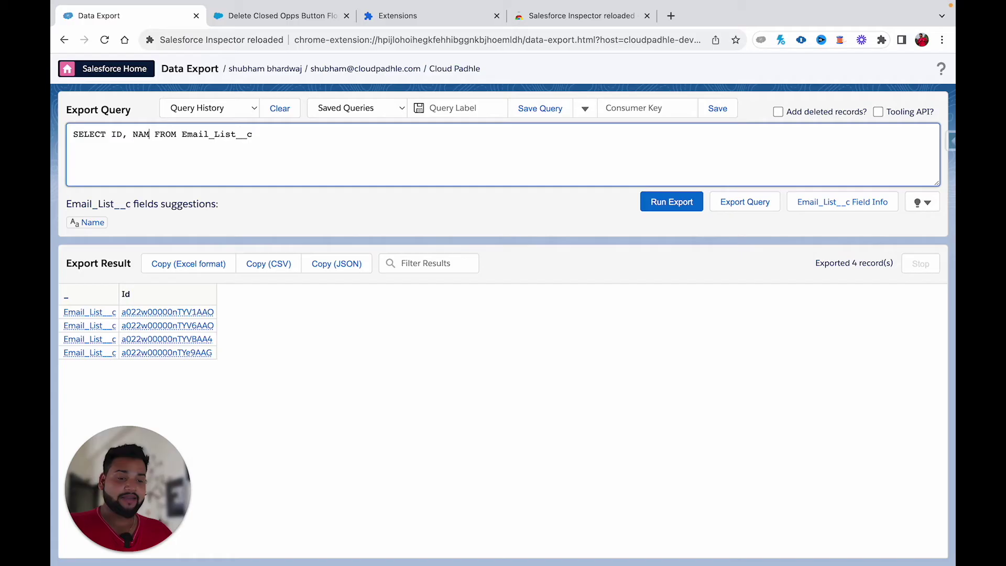
left_click(93, 227)
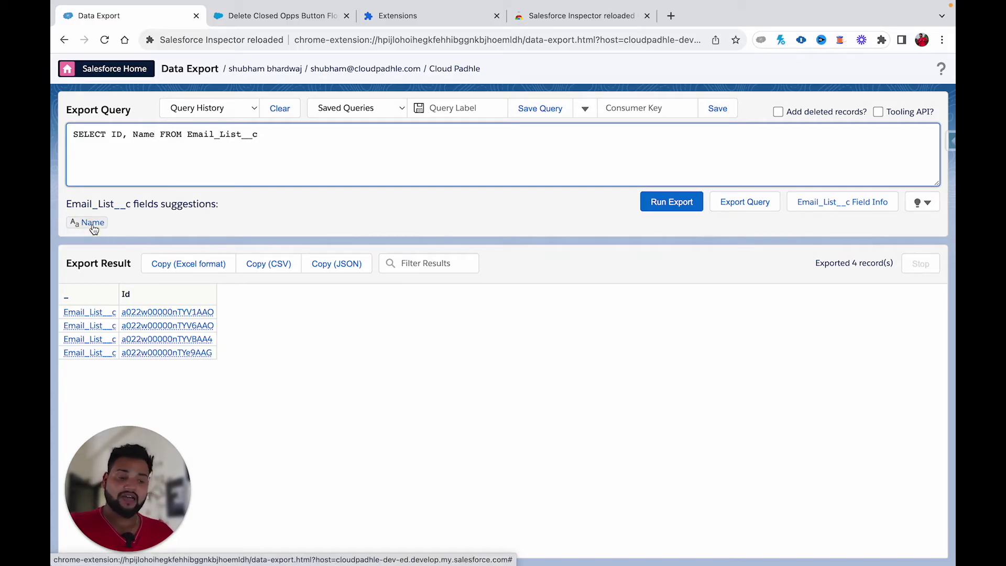
type(", DES")
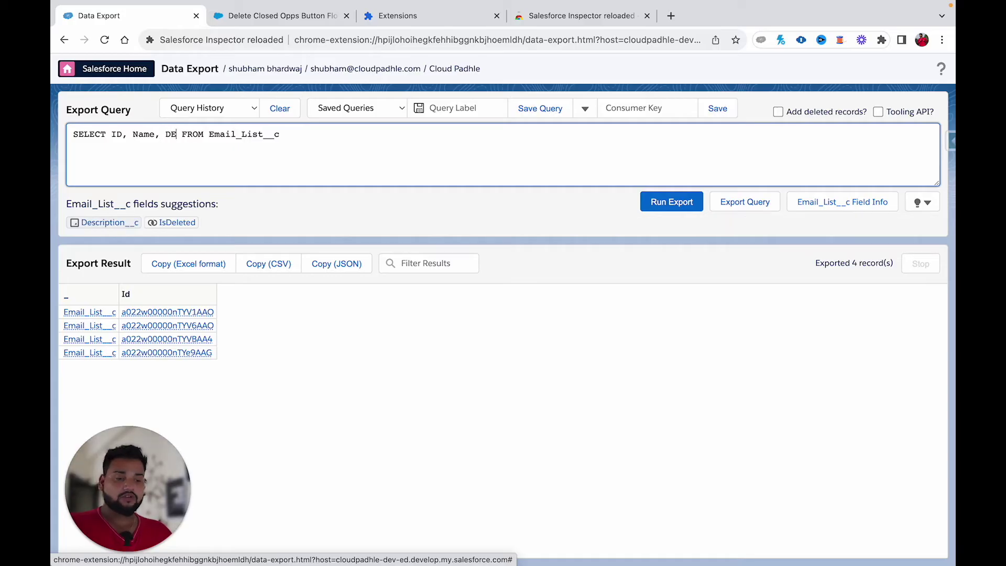
left_click(107, 224)
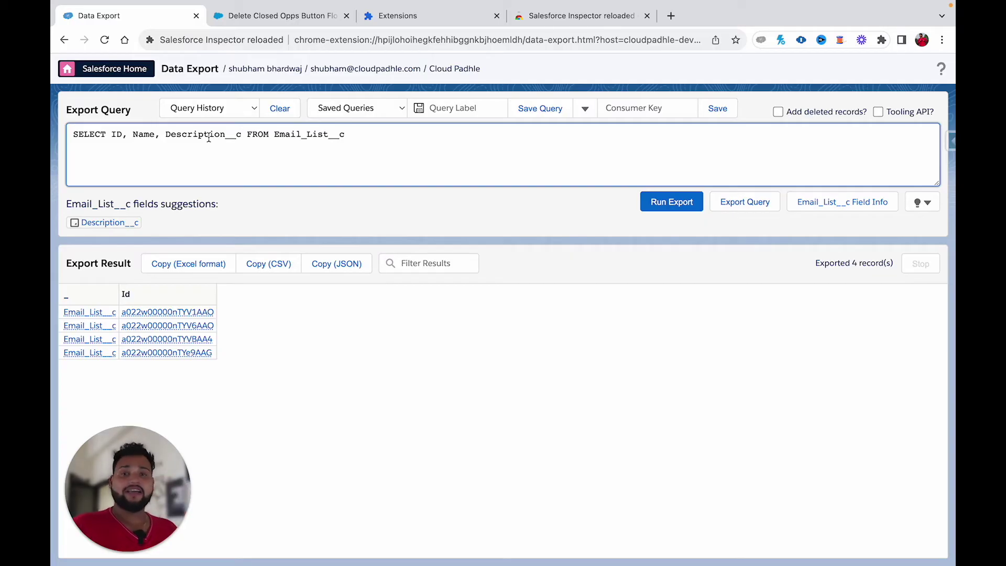
left_click(674, 208)
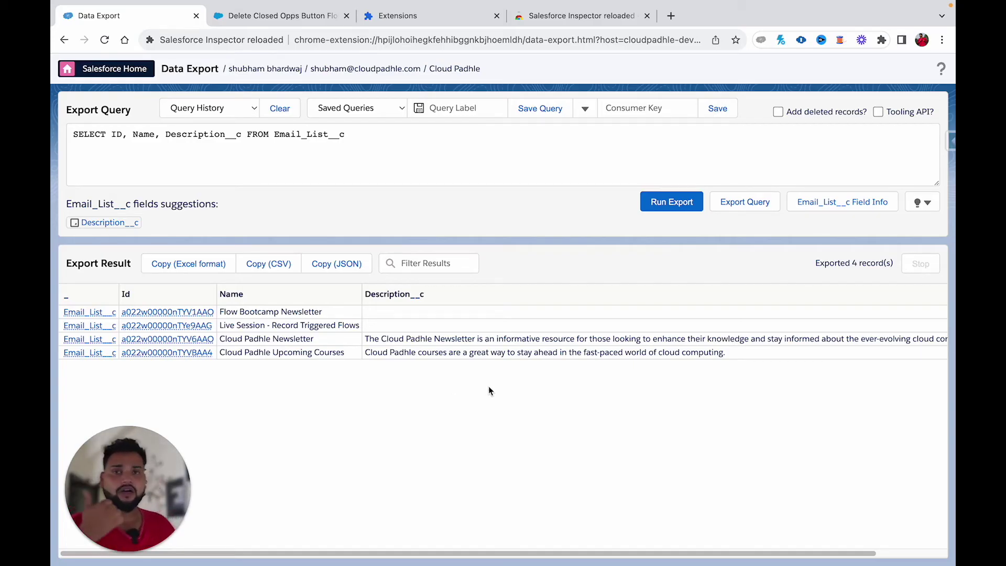
Step: Copy the first record's Id and view the Flow Bootcamp Newsletter record in Salesforce
left_click(142, 314)
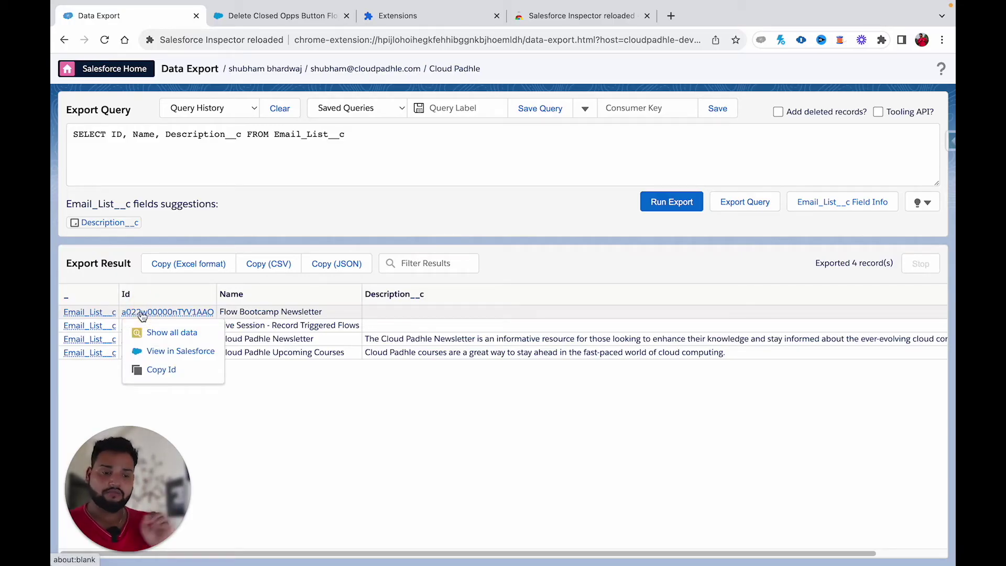
left_click(162, 372)
left_click_drag(214, 312, 121, 310)
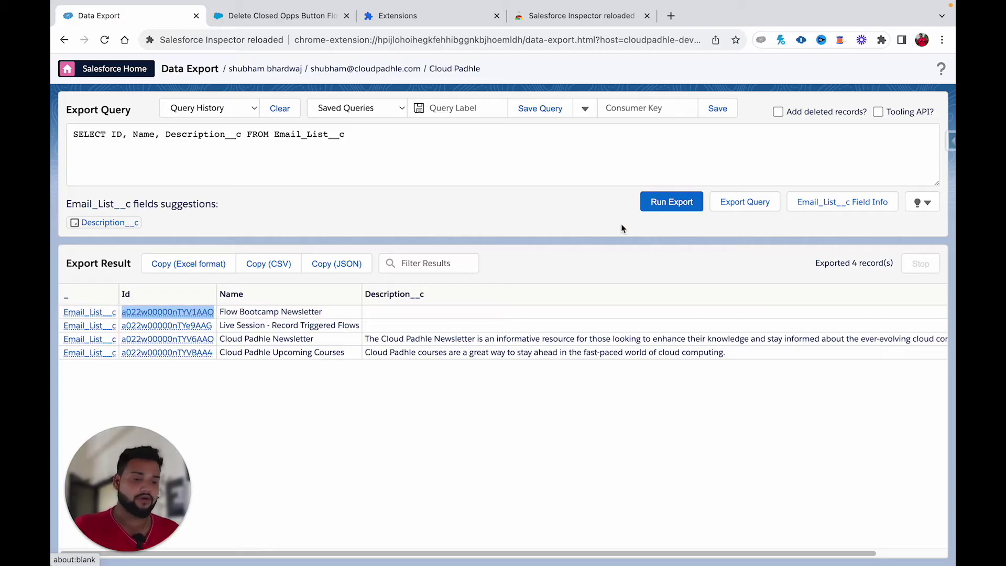
left_click(151, 312)
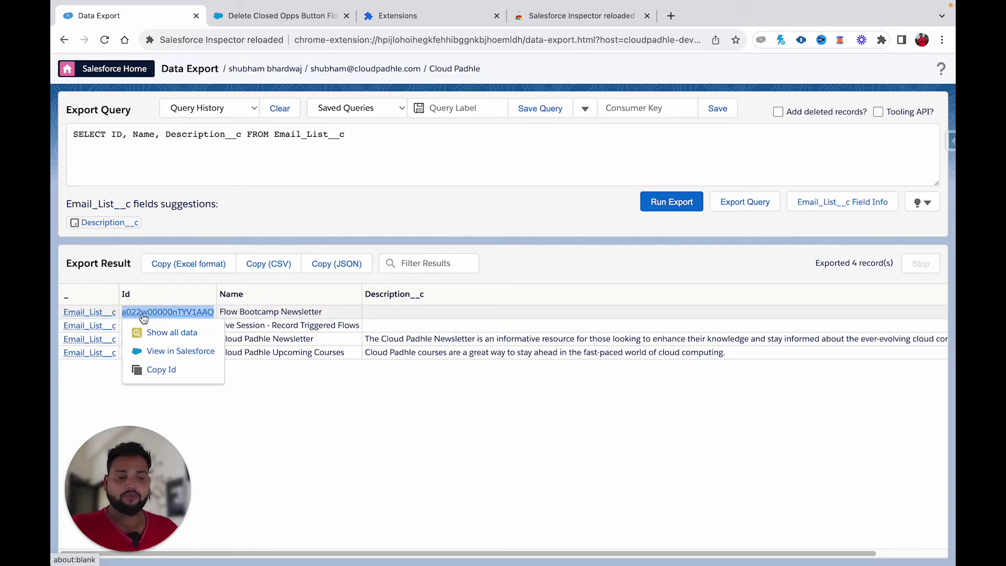
left_click(209, 351)
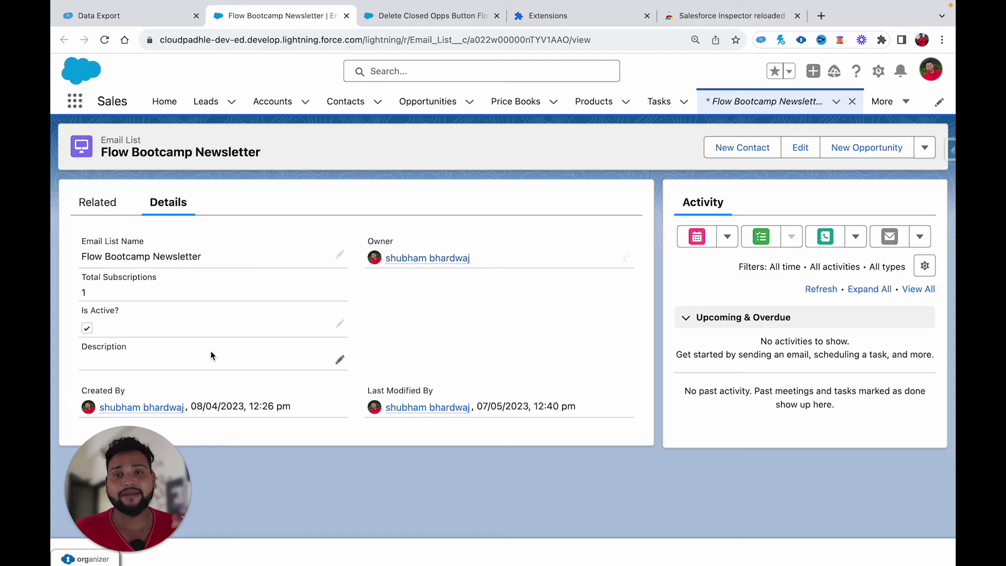
left_click(119, 16)
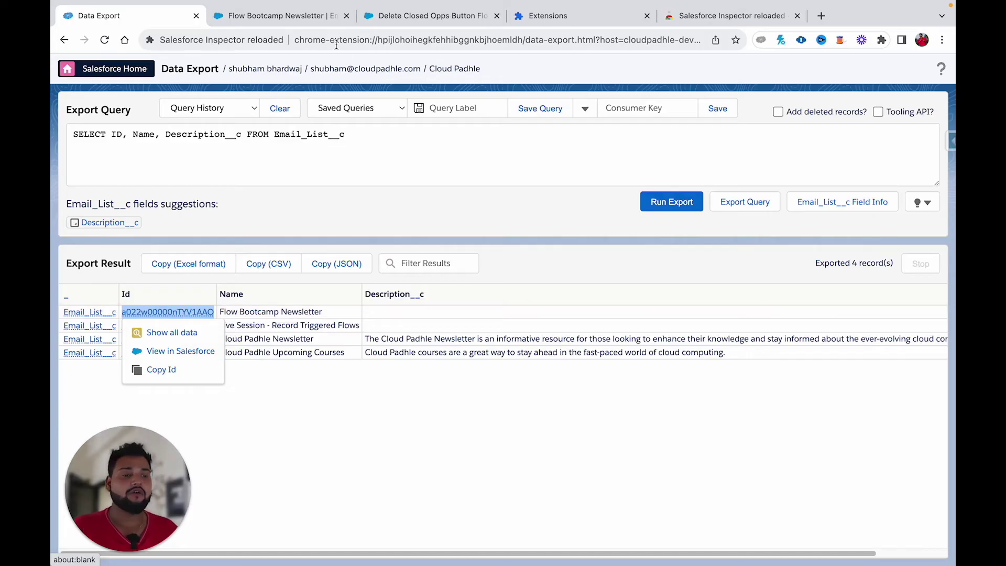
left_click(325, 19)
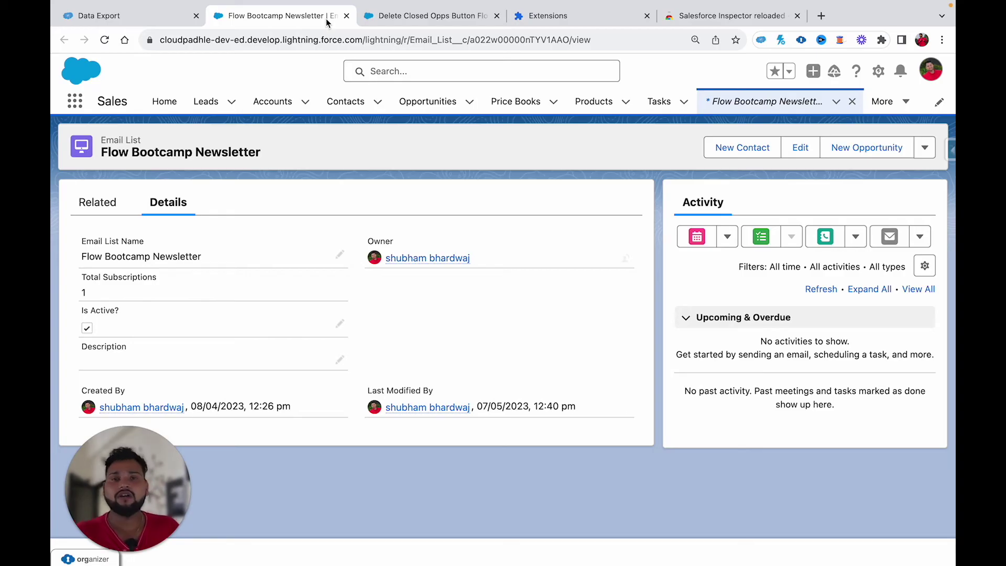
left_click(123, 21)
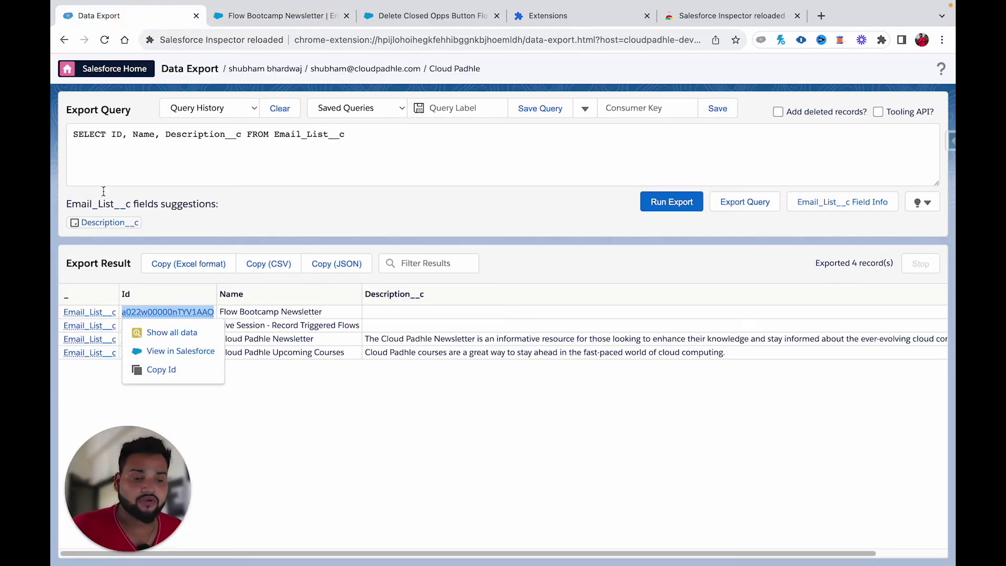
Step: View the fourth record, Cloud Padhle Upcoming Courses, in Salesforce and return to the results
left_click(256, 398)
left_click(157, 353)
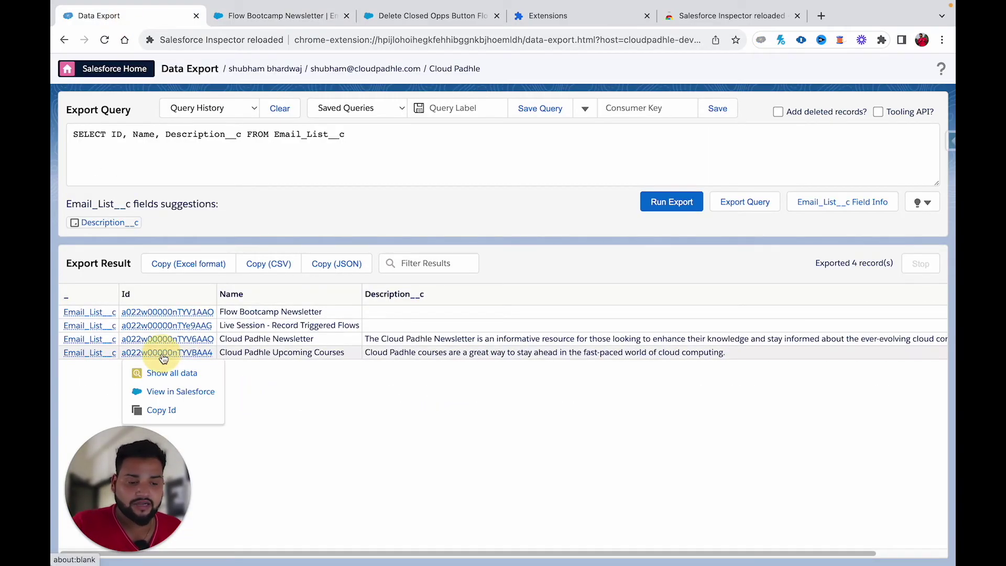
left_click(163, 399)
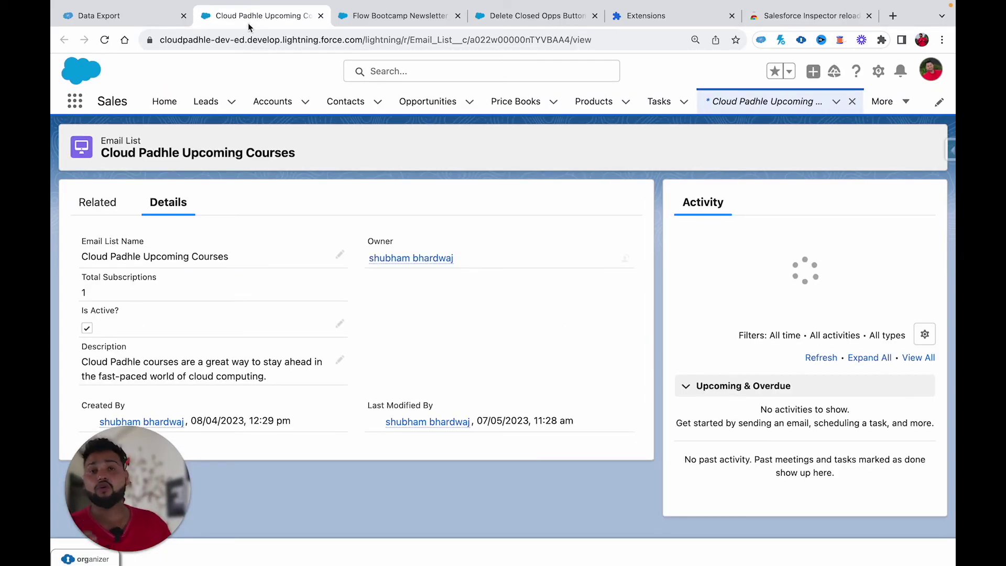
left_click(94, 17)
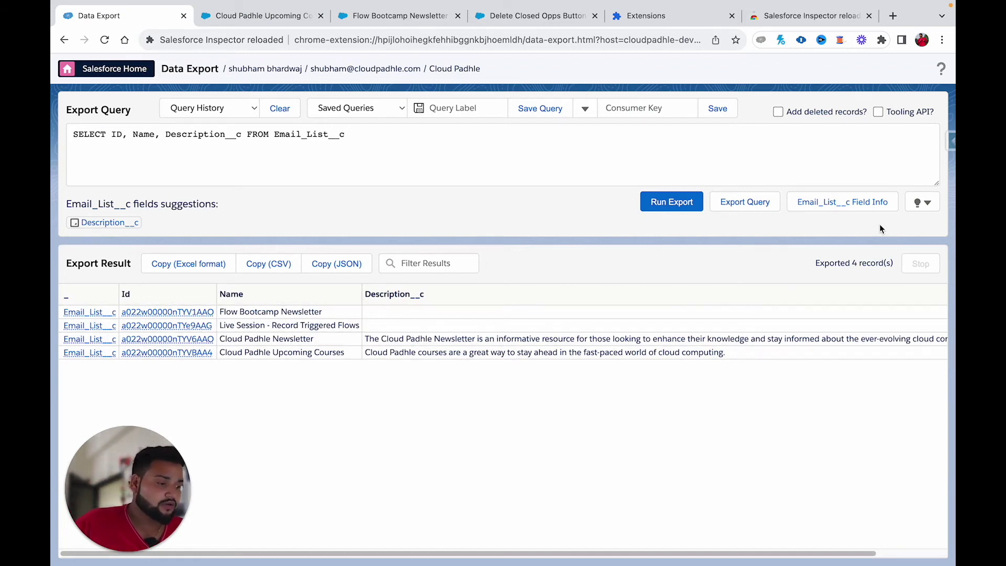
left_click(827, 205)
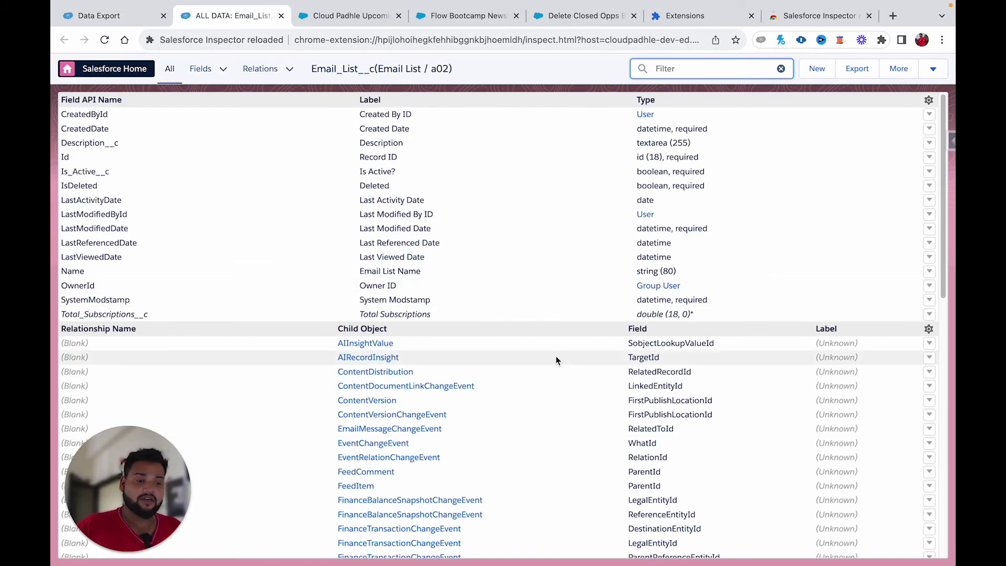
Step: Review the Email_List__c field list, then return to the export results and copy the query link
scroll(556, 362, "down", 10)
scroll(557, 363, "up", 10)
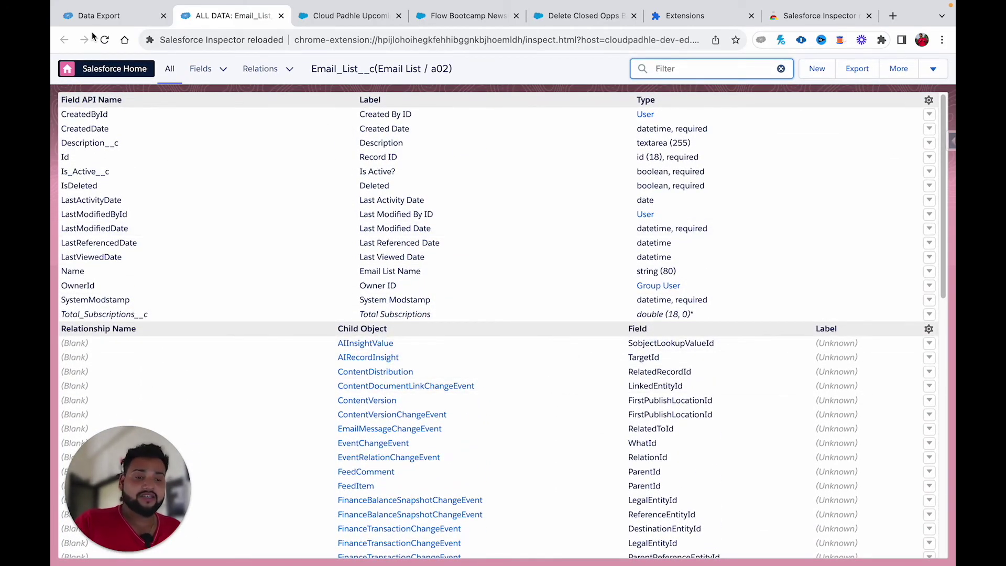
left_click(69, 17)
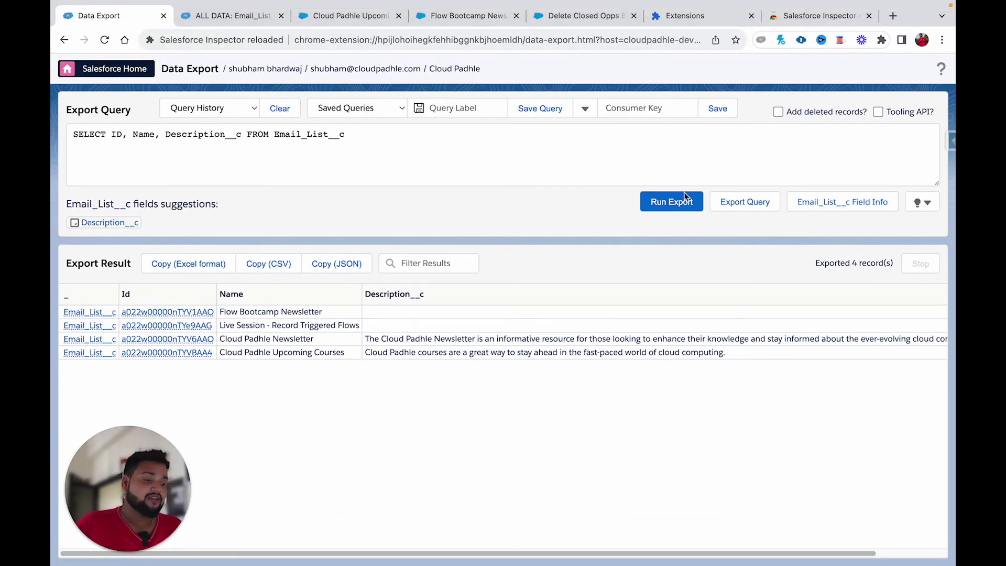
left_click(744, 202)
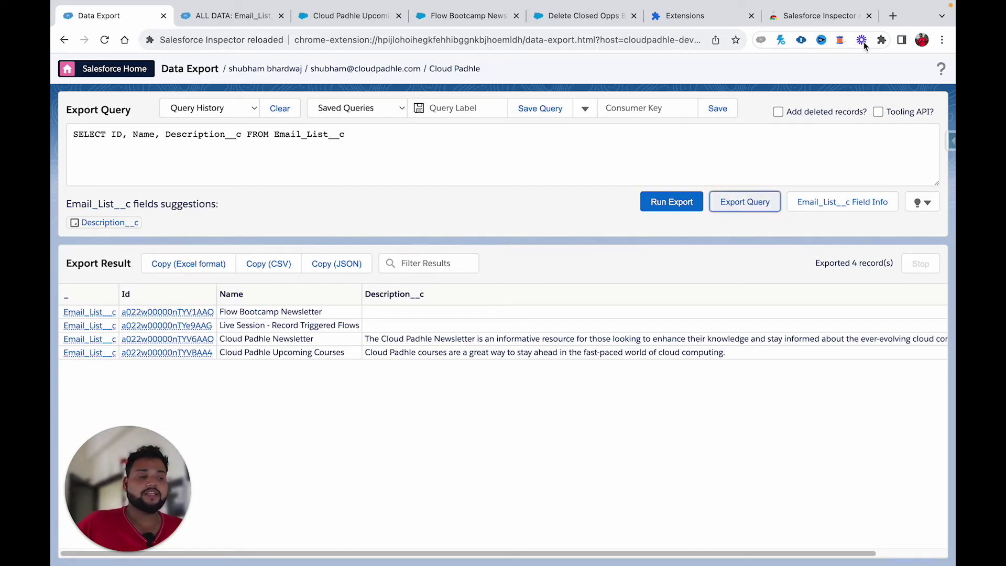
Step: Open the copied Email_List__c export link in a new tab, then return to the original export
left_click(893, 16)
key("super+v")
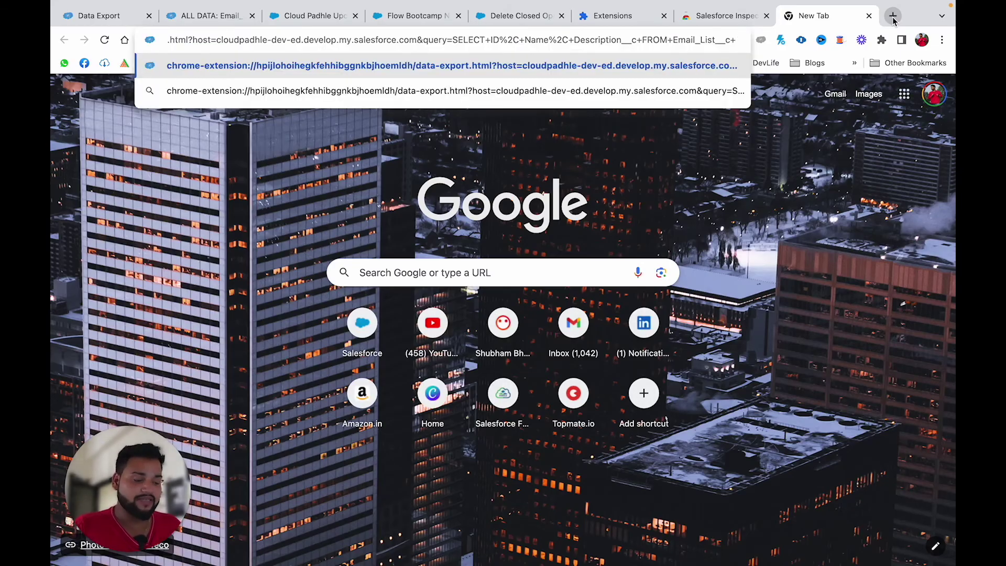
key("Return")
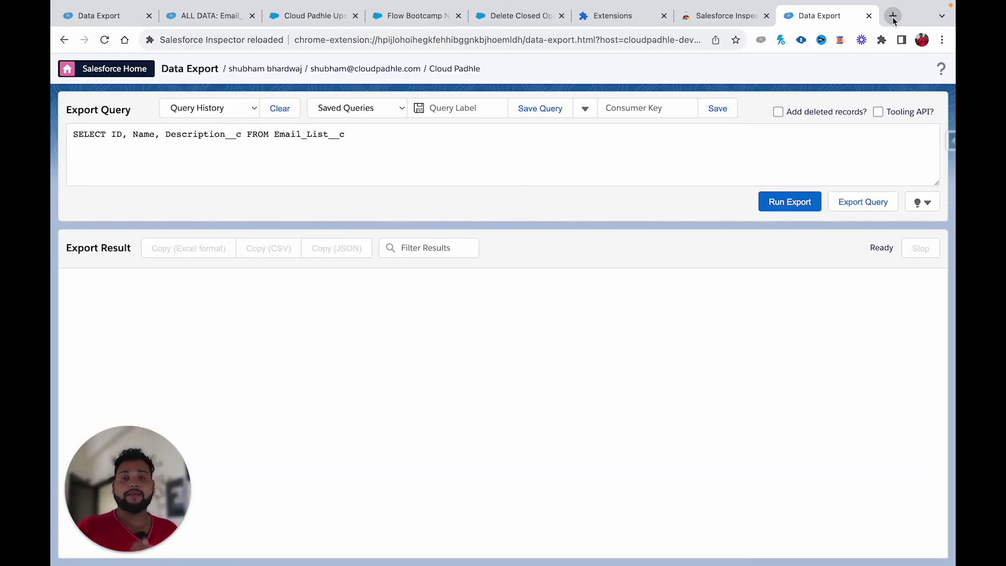
key("ctrl+Tab")
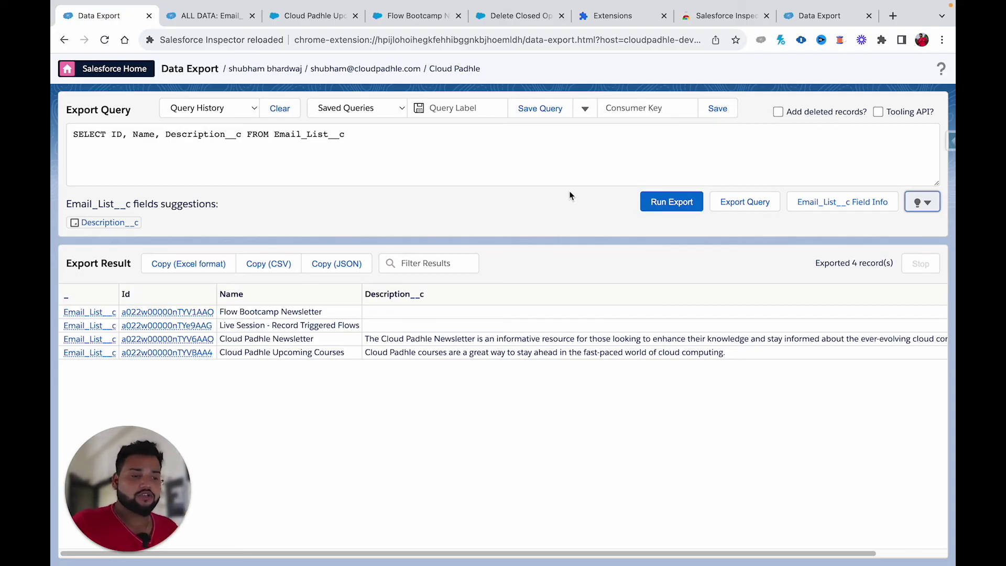
left_click_drag(366, 135, 67, 135)
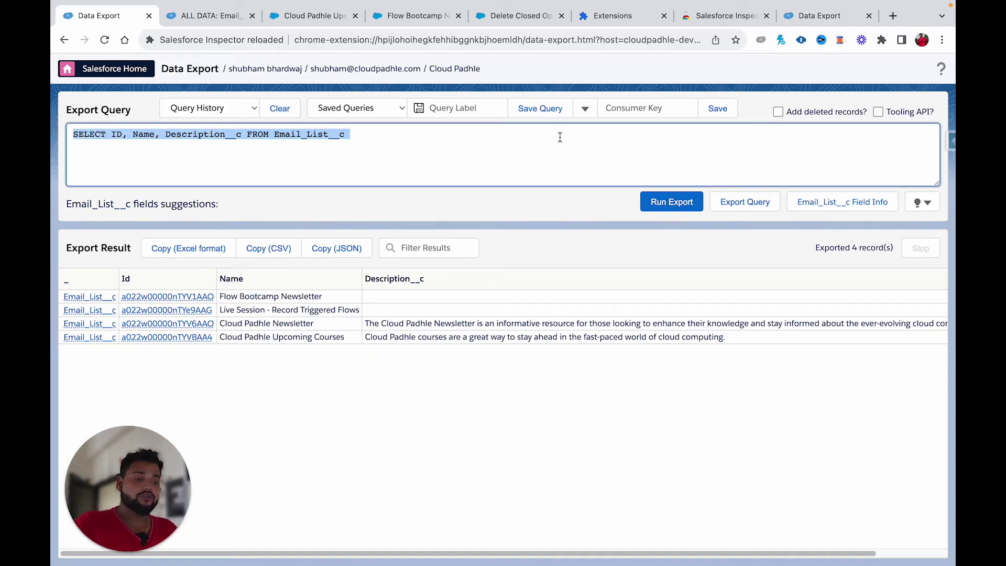
Step: Save the Email_List__c query with the label 'Email List' and confirm it appears in Saved Queries
left_click(539, 112)
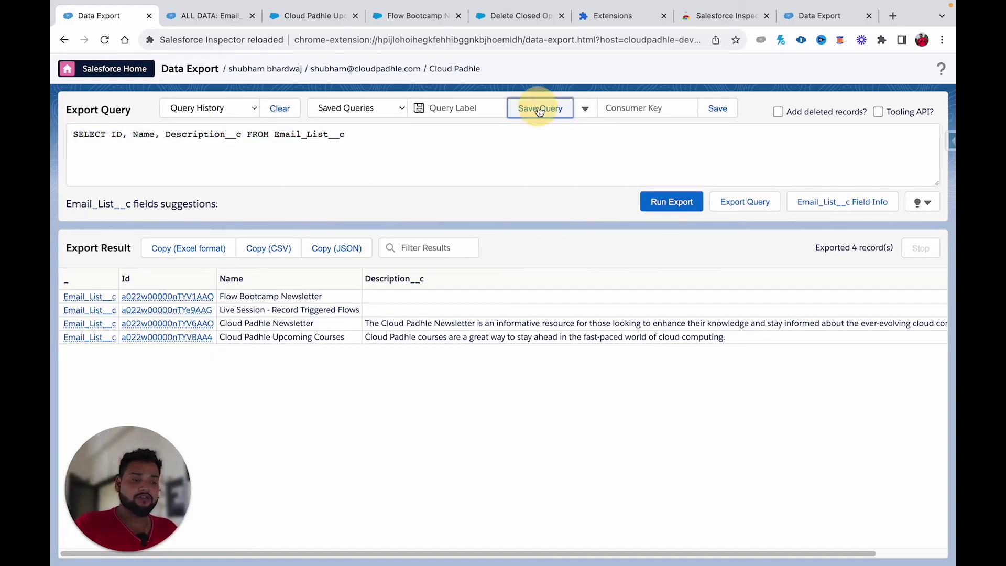
left_click(446, 108)
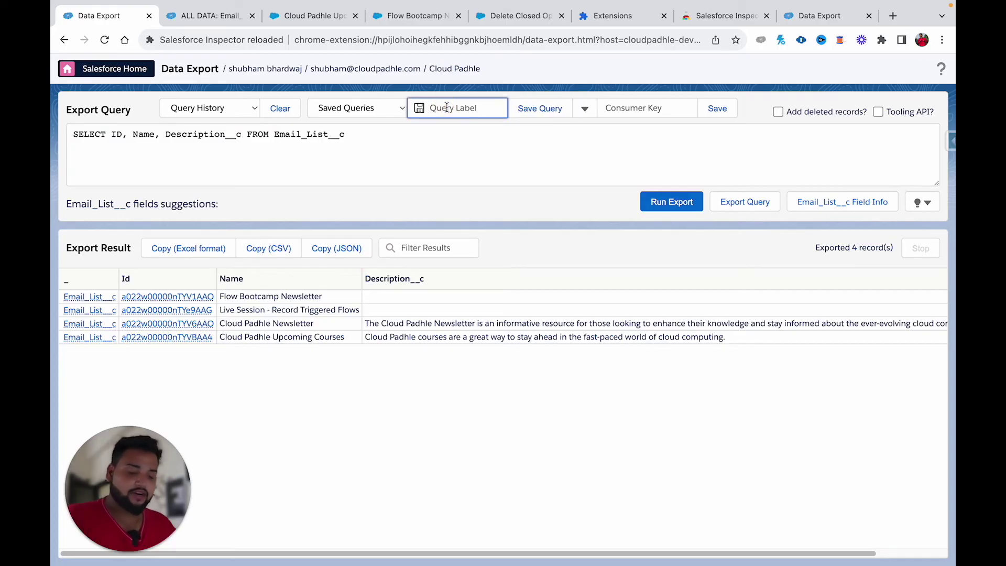
type("Email I")
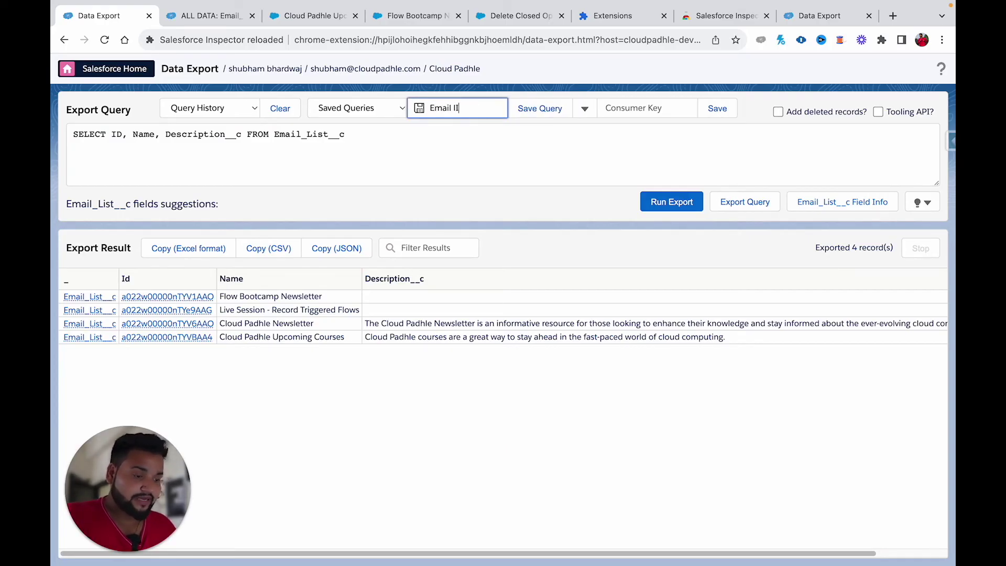
key("BackSpace")
type("List")
left_click(522, 109)
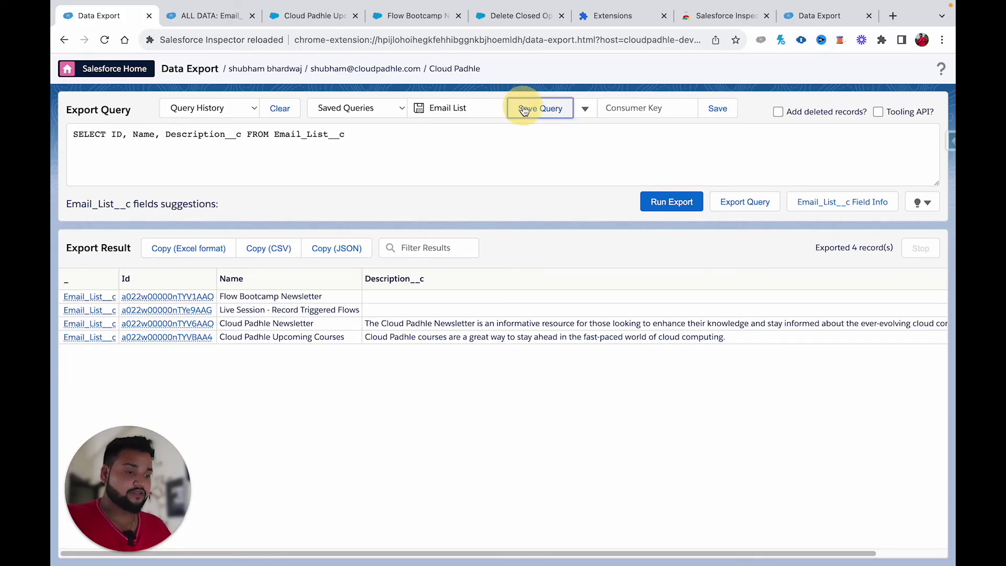
left_click(333, 111)
left_click(379, 158)
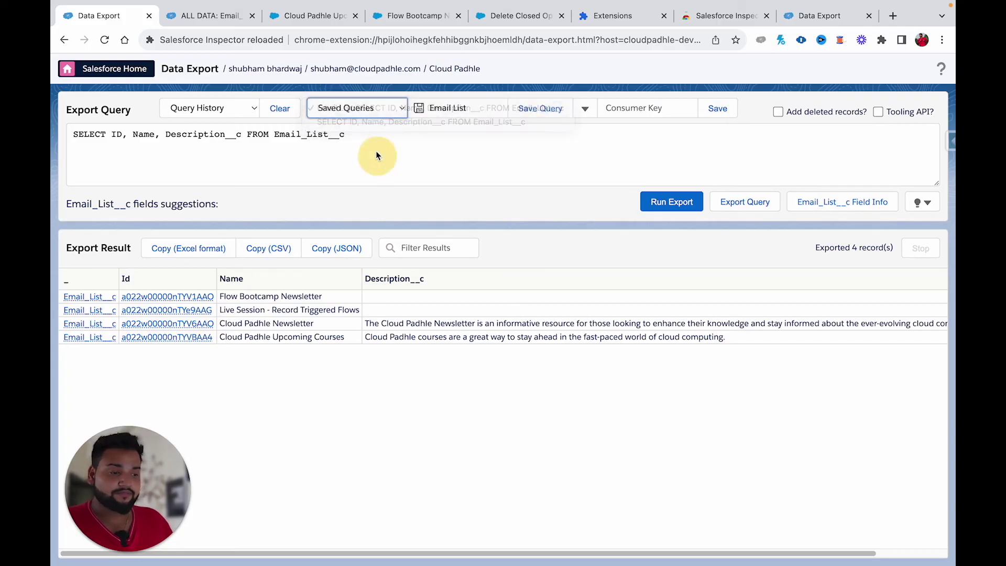
left_click(401, 109)
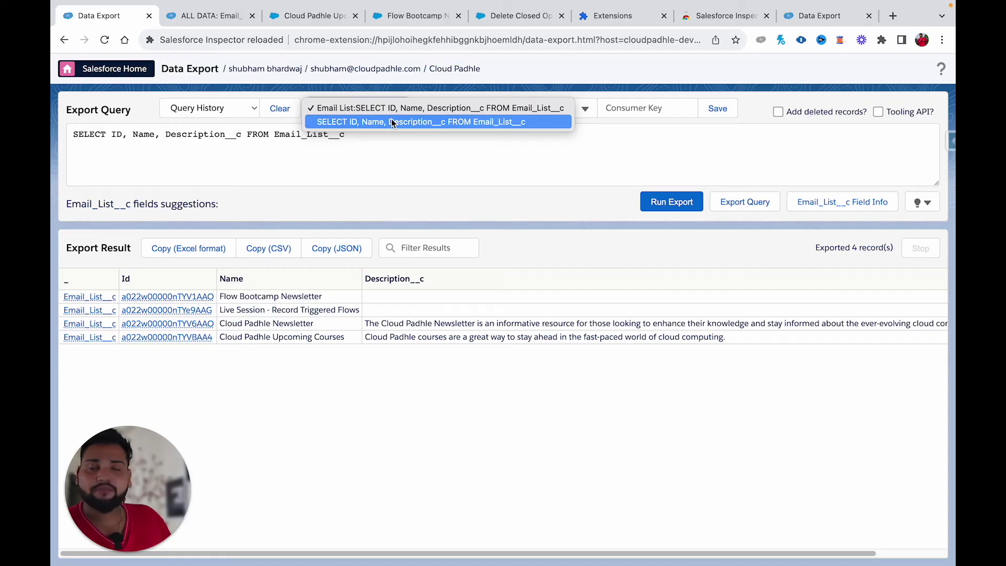
left_click(502, 150)
left_click_drag(464, 109, 424, 105)
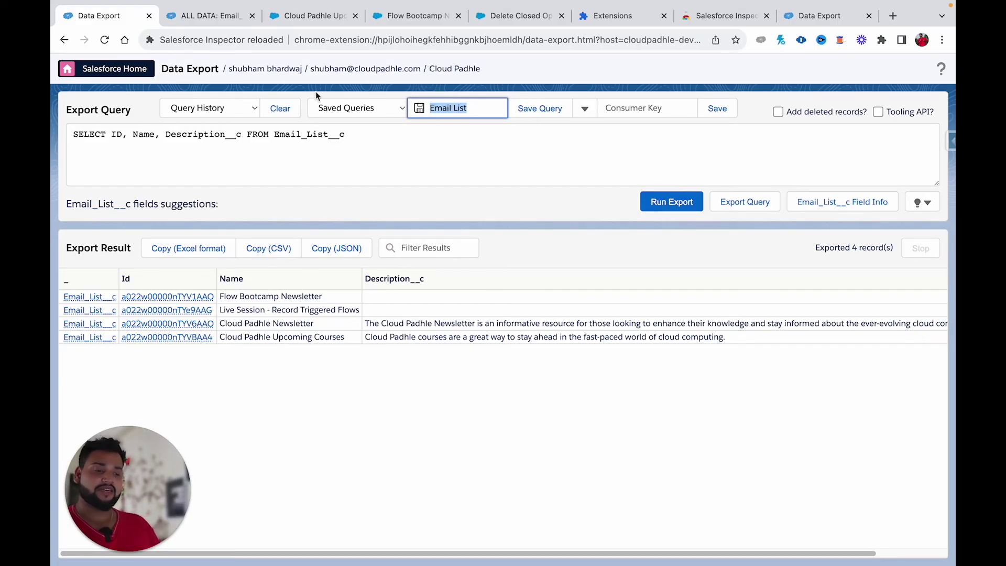
left_click(209, 107)
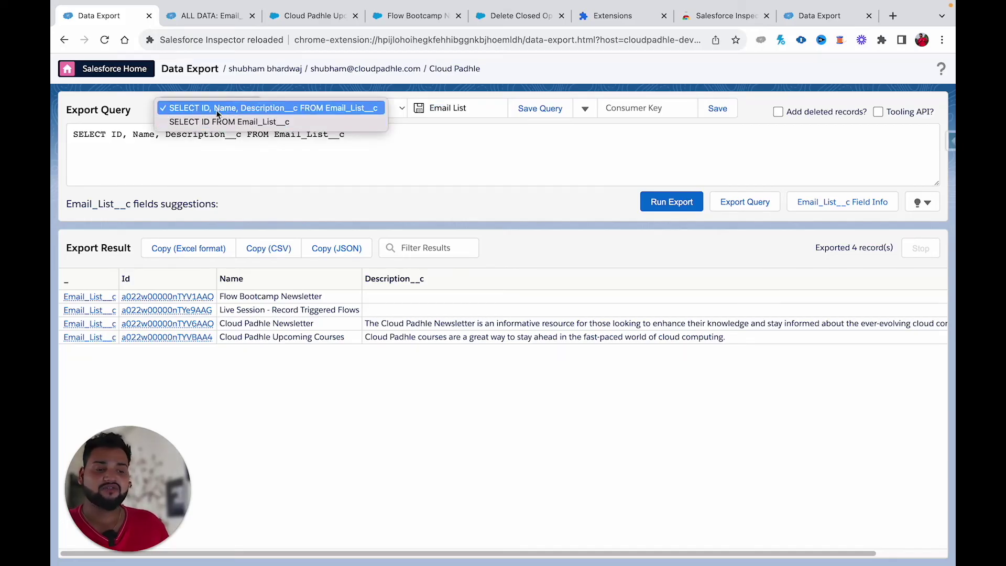
left_click(218, 110)
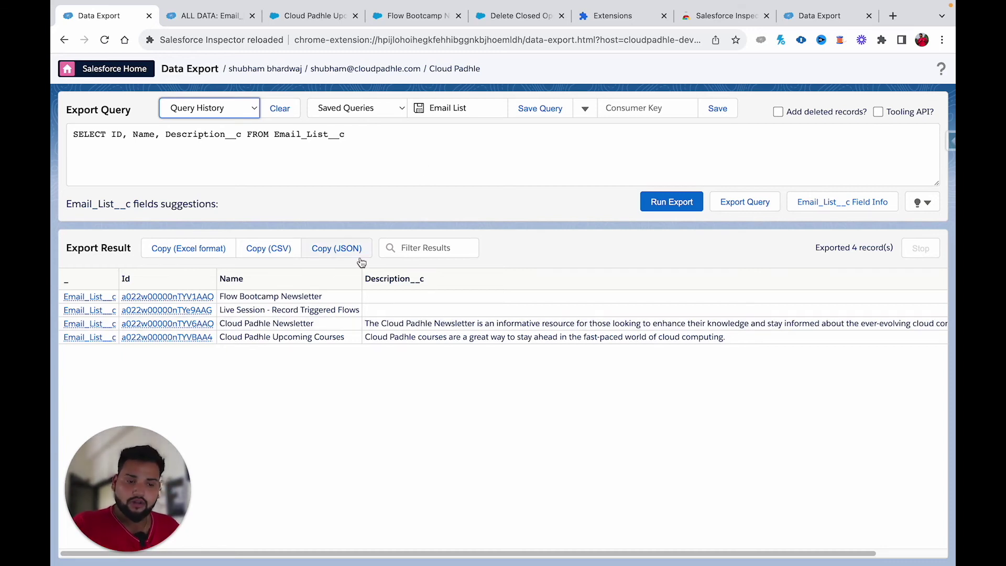
left_click(178, 255)
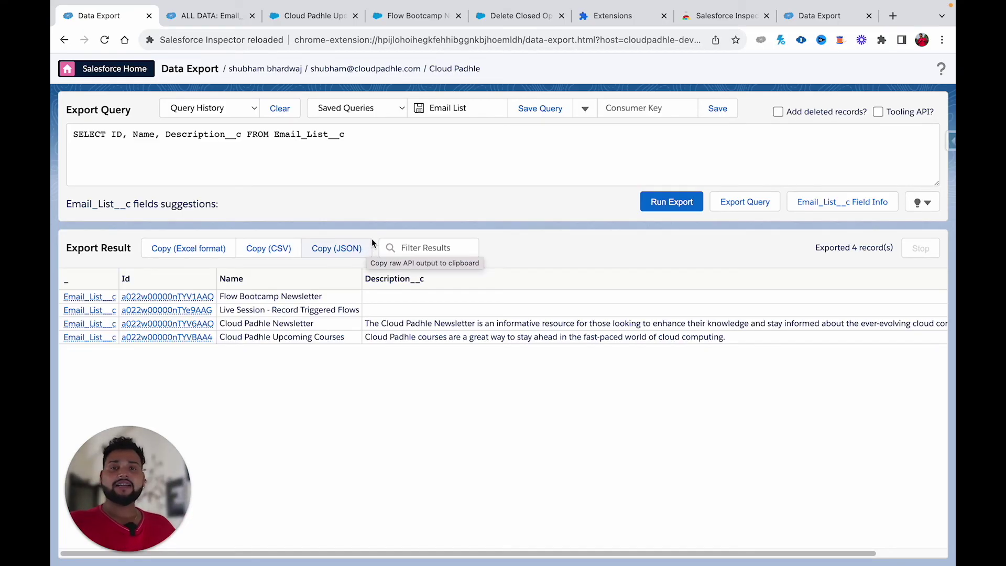
mouse_move(140, 2)
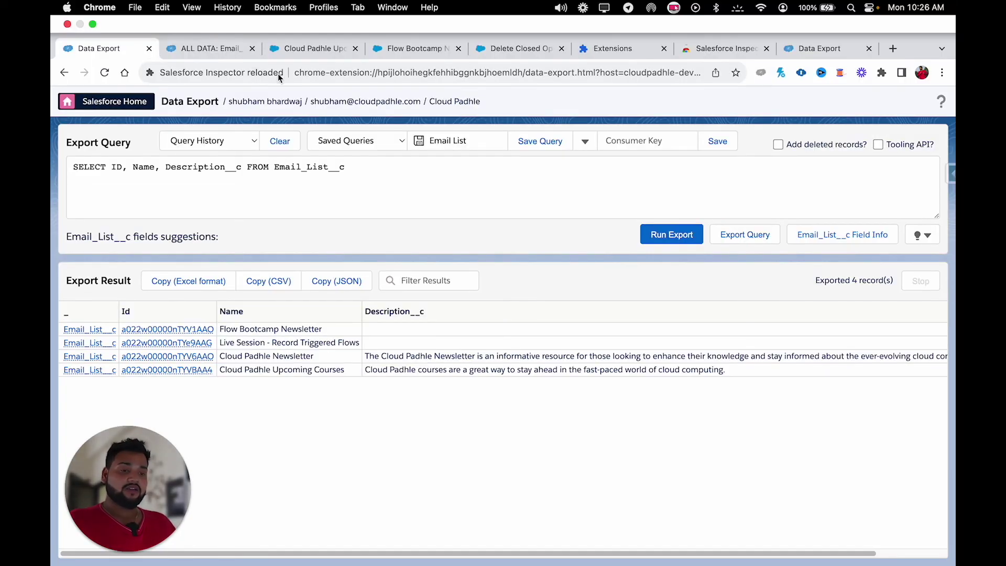
Step: Open Data Import from the inspector panel on the Cloud Padhle Upcoming Courses record, then go back
left_click(309, 48)
left_click(950, 152)
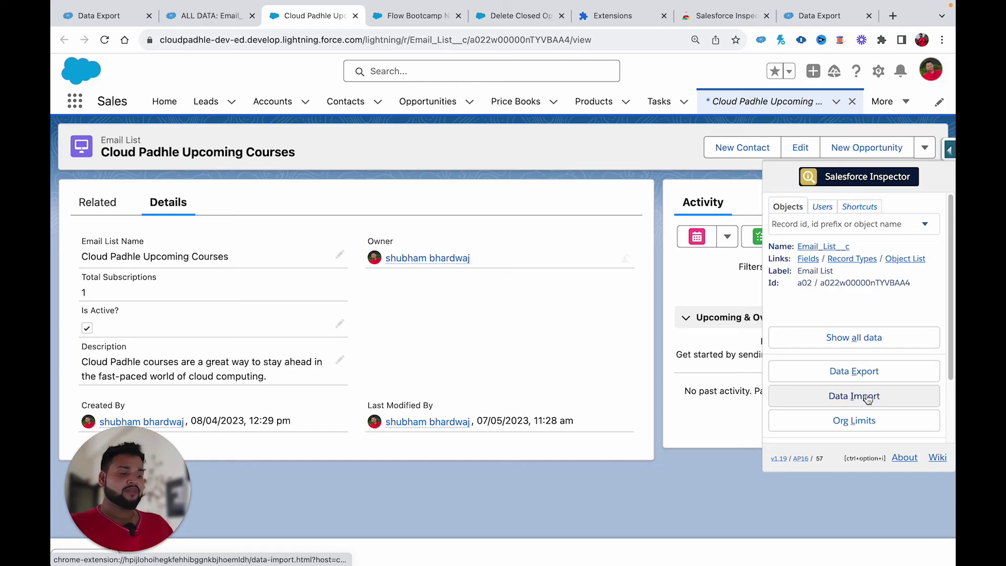
left_click(856, 402)
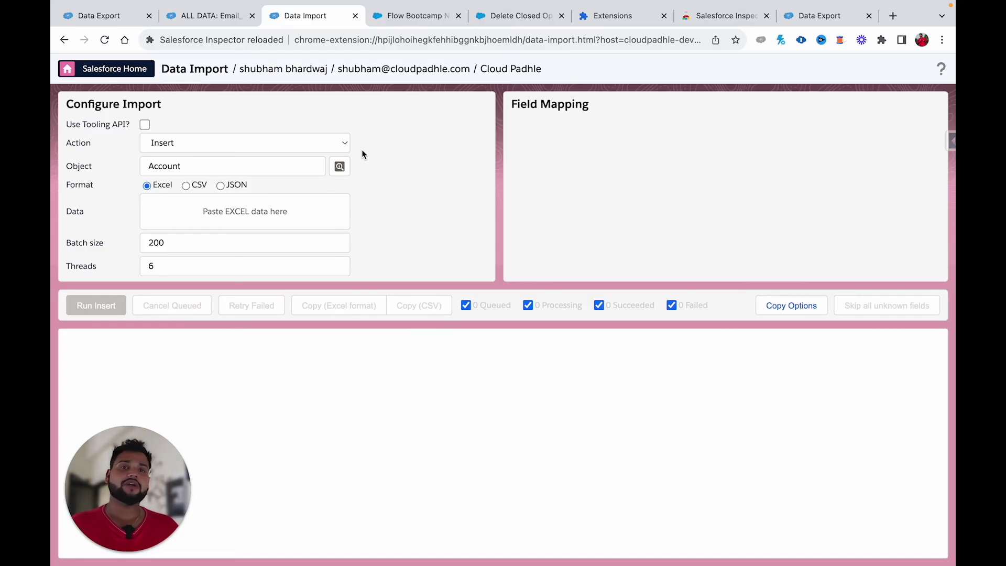
mouse_move(310, 4)
left_click(64, 74)
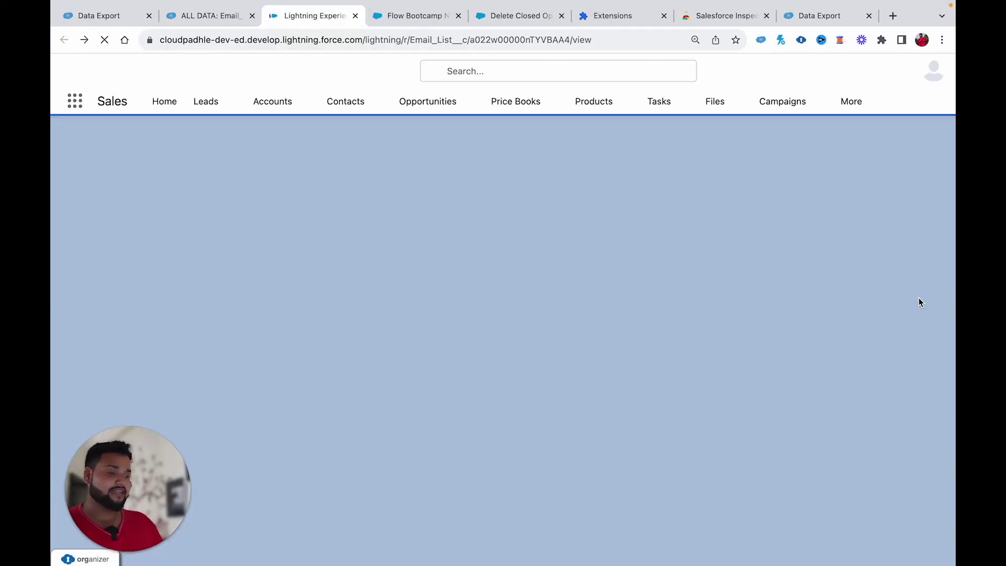
Step: Review the Org Limits gauges, such as File Storage at 60%, then go back to the record
key("ctrl+alt+i")
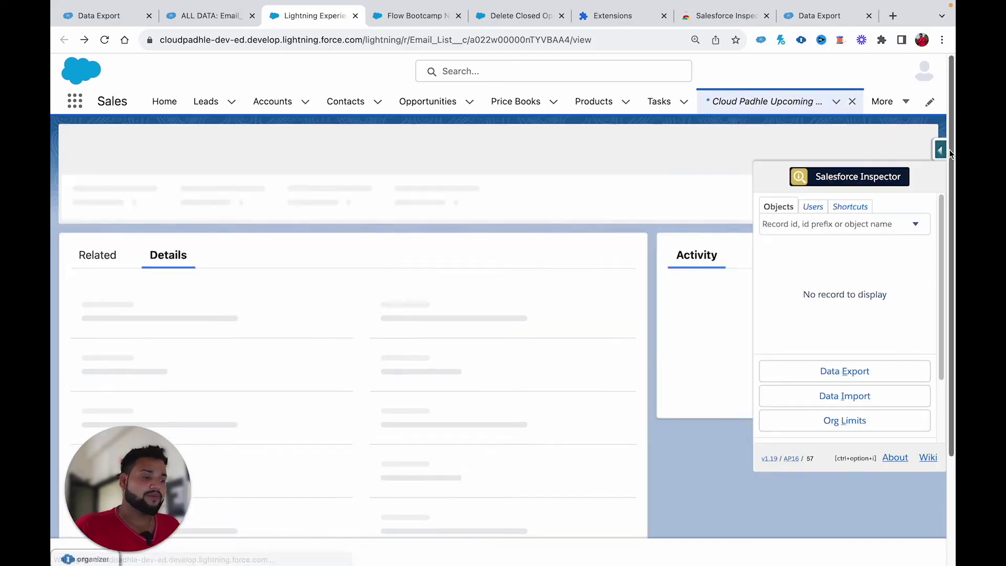
left_click(873, 422)
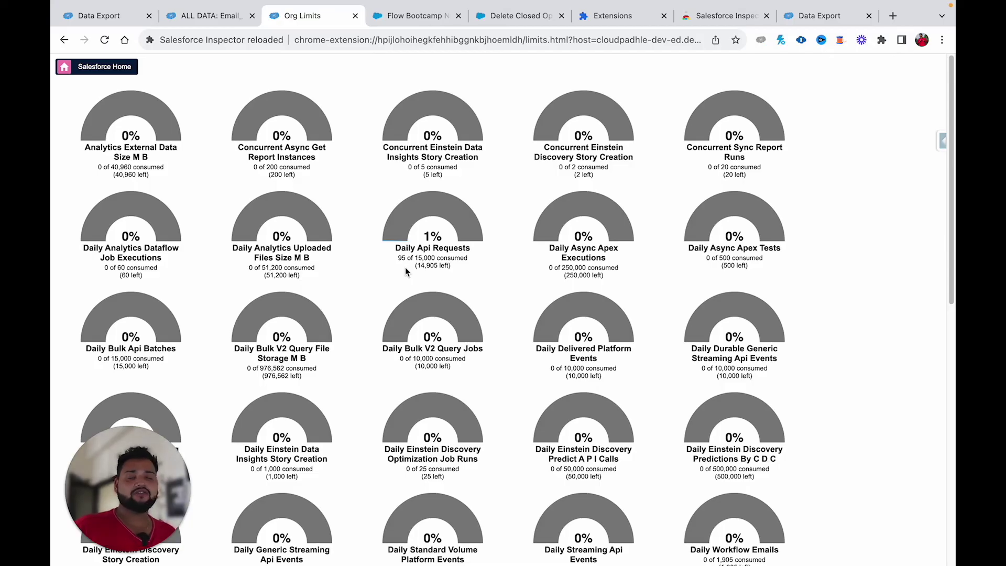
scroll(405, 270, "down", 4)
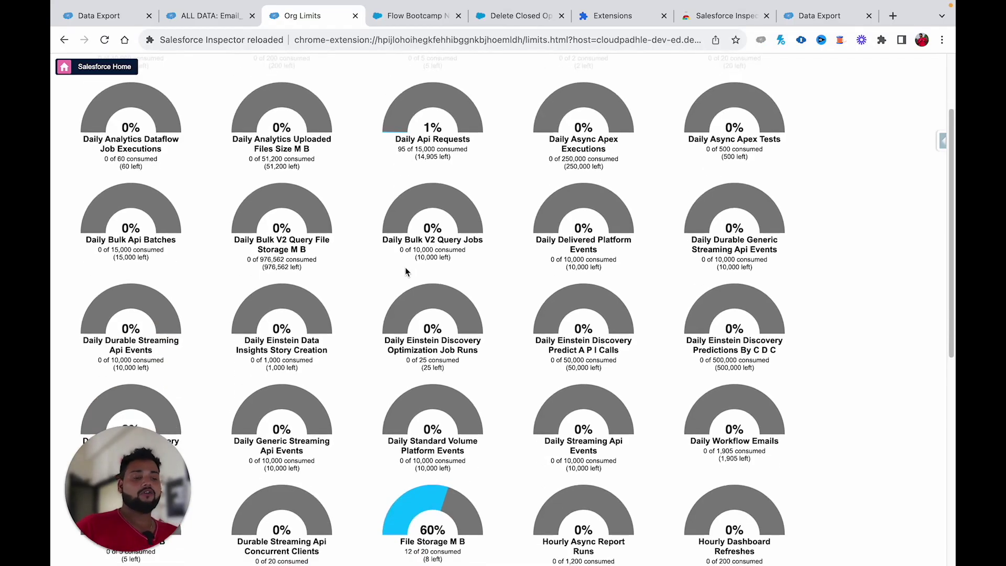
scroll(441, 449, "down", 4)
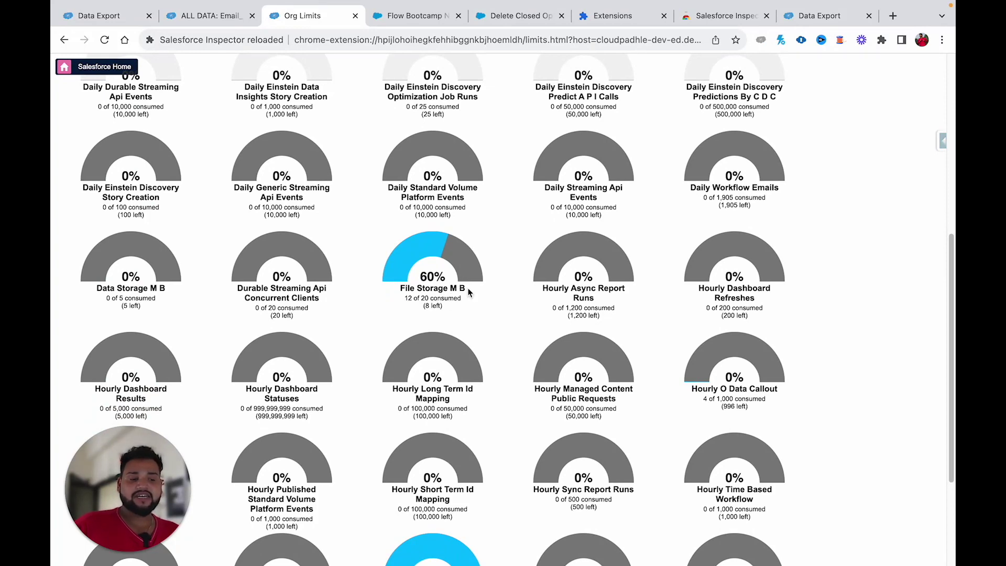
scroll(469, 293, "down", 2)
scroll(469, 293, "down", 1)
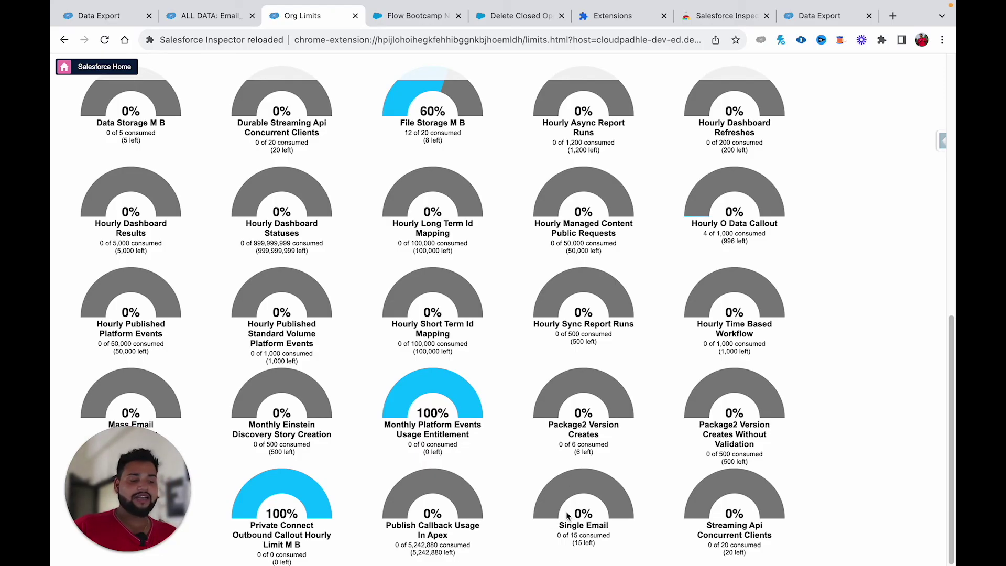
left_click(583, 534)
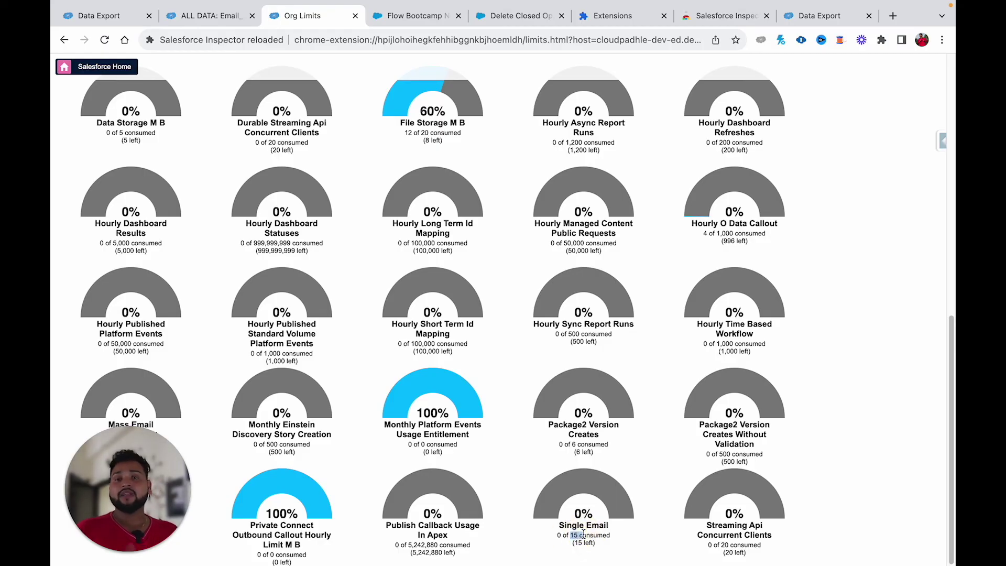
left_click(62, 40)
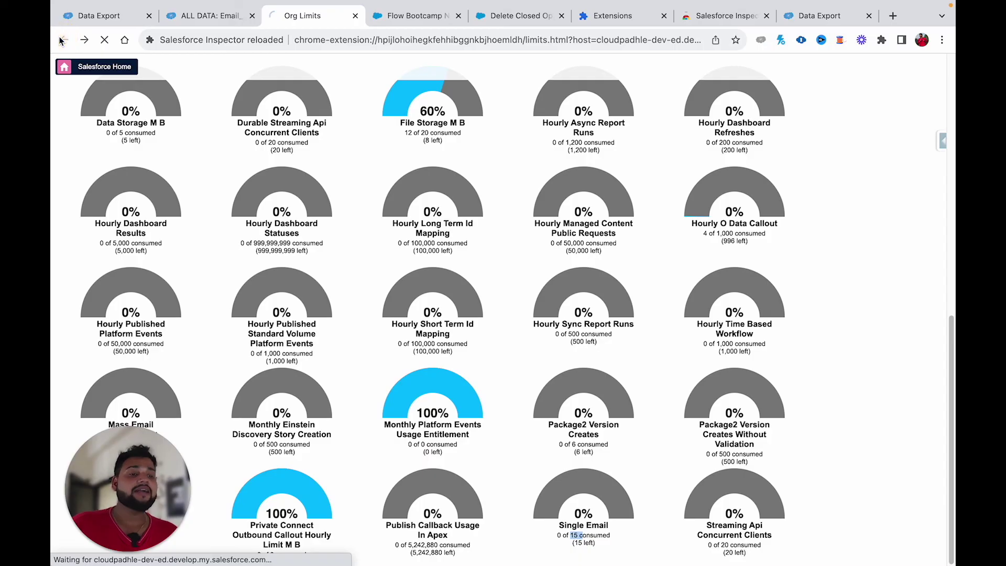